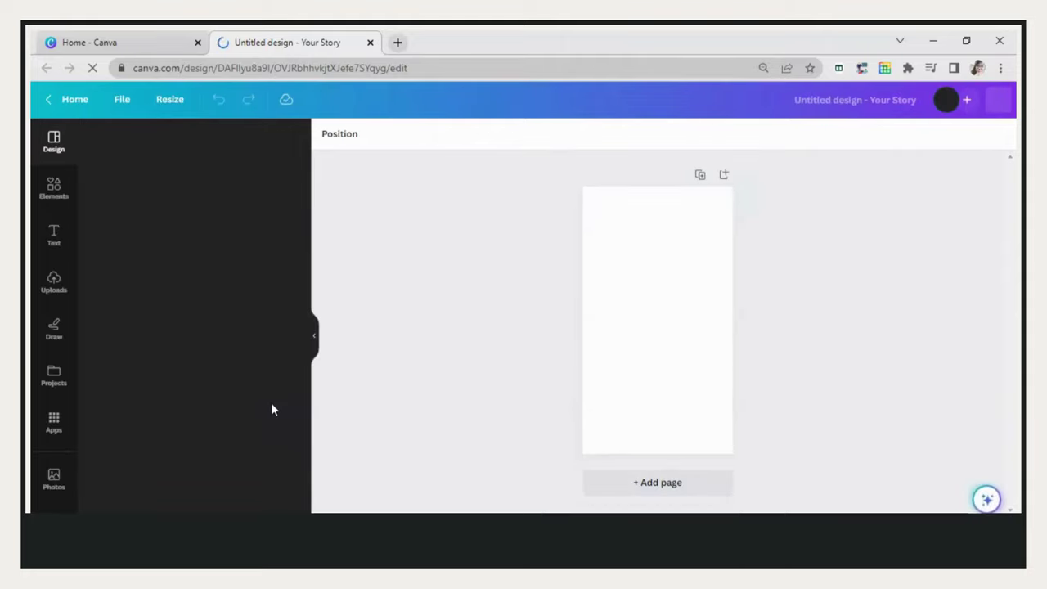
pyautogui.click(173, 105)
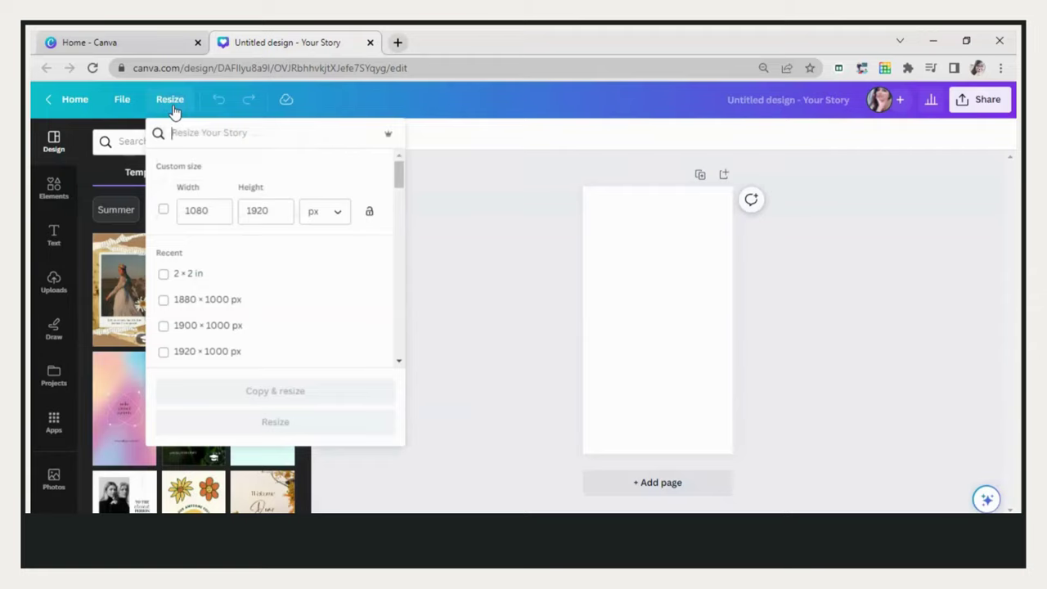
pyautogui.click(339, 212)
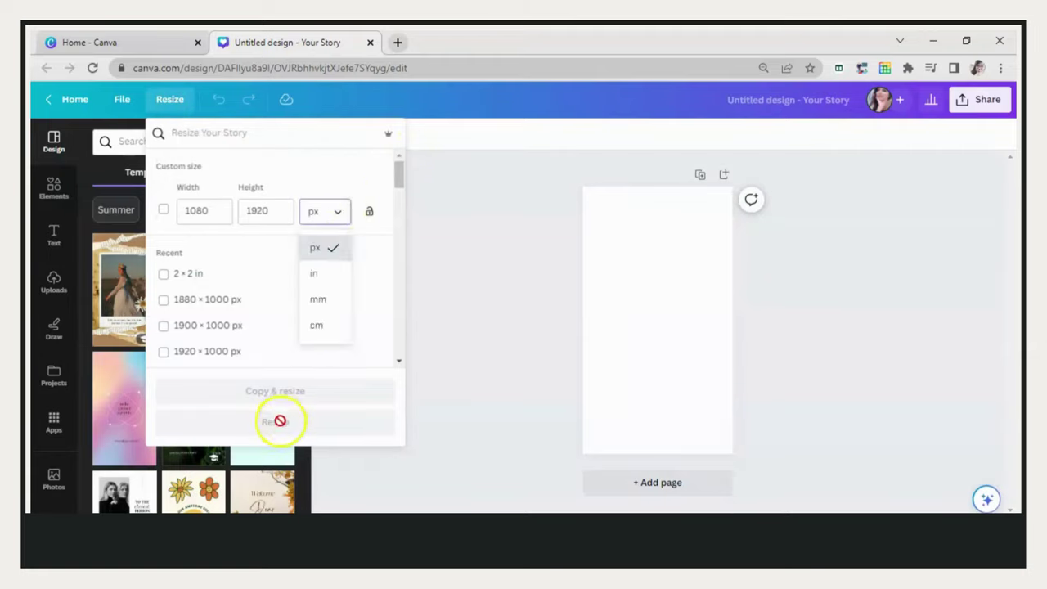
pyautogui.click(450, 207)
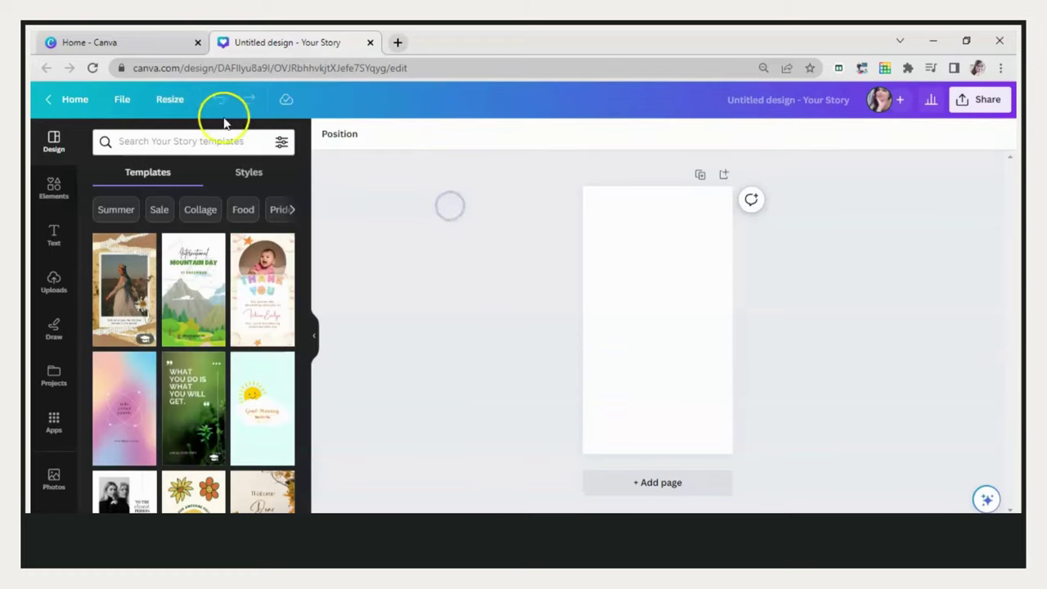
# - Resize the blank story design to a custom size of 2 in wide by 2 in high
pyautogui.click(176, 101)
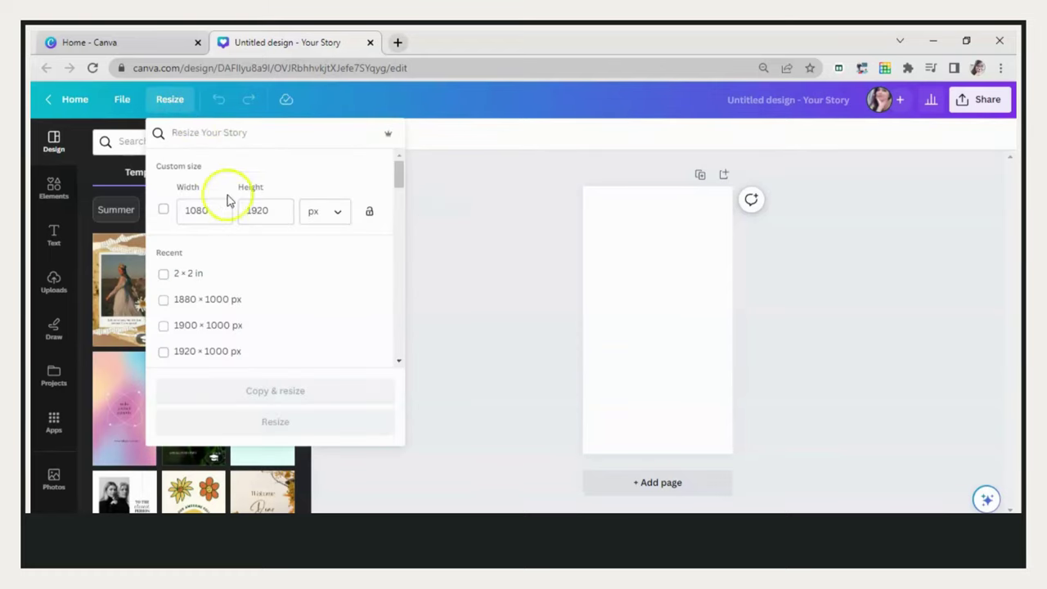
pyautogui.click(337, 211)
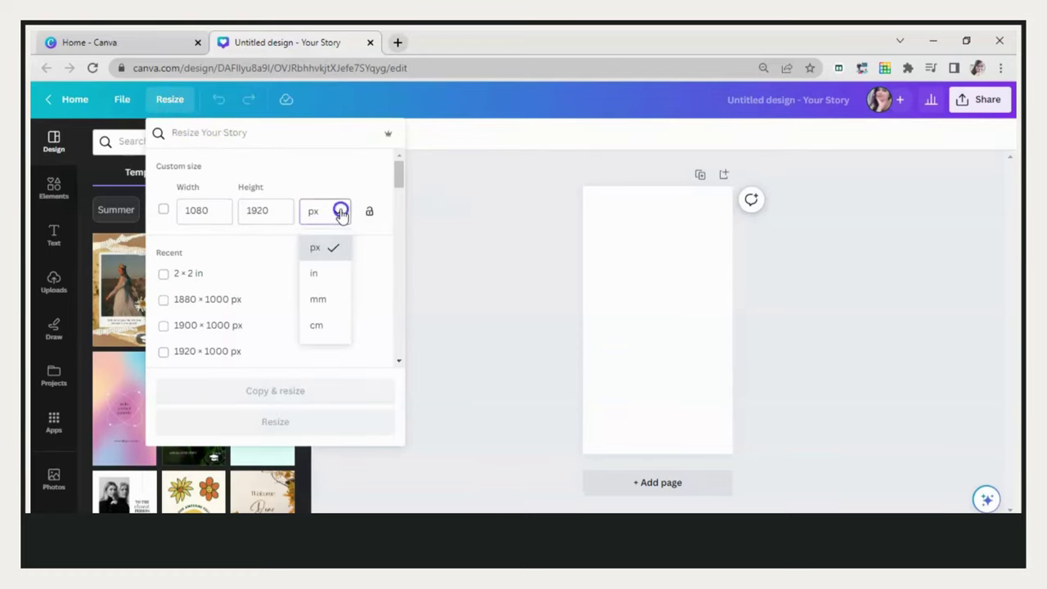
pyautogui.click(317, 277)
pyautogui.moveTo(205, 209); pyautogui.dragTo(168, 209)
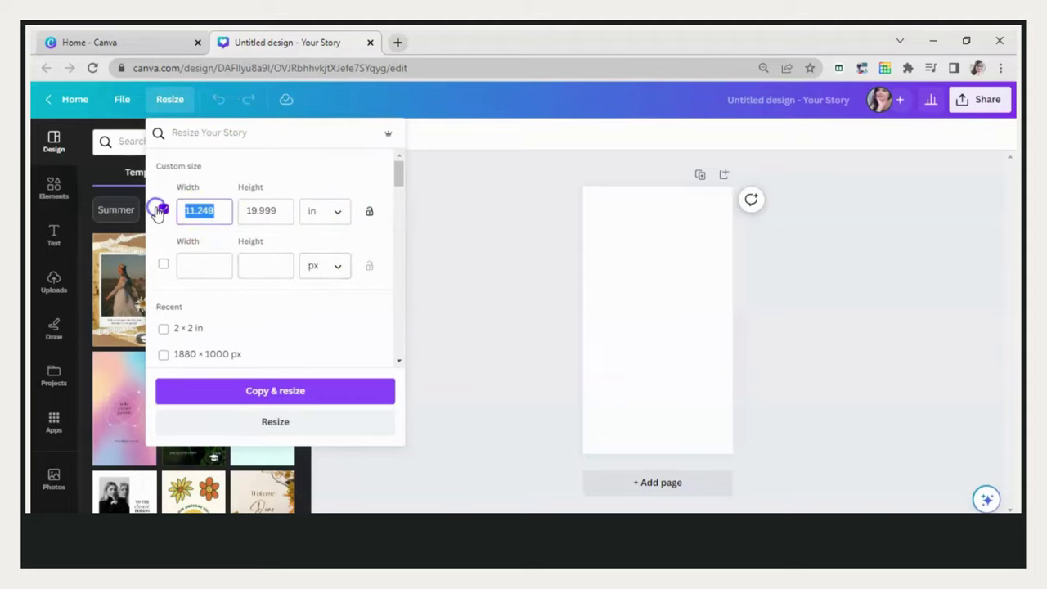
pyautogui.write('2')
pyautogui.click(277, 208)
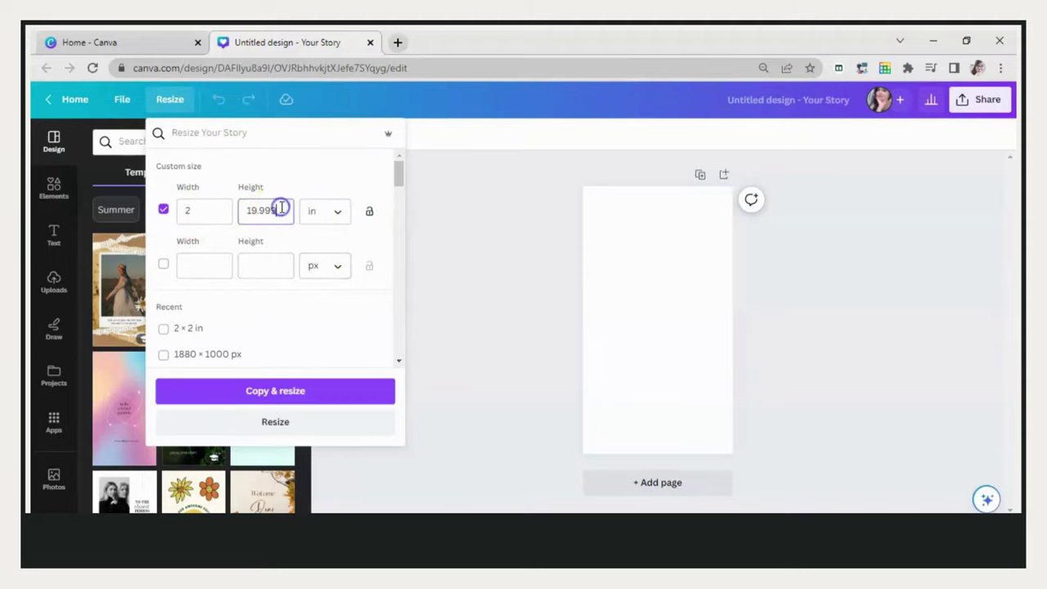
pyautogui.moveTo(280, 208); pyautogui.dragTo(260, 210)
pyautogui.write('2')
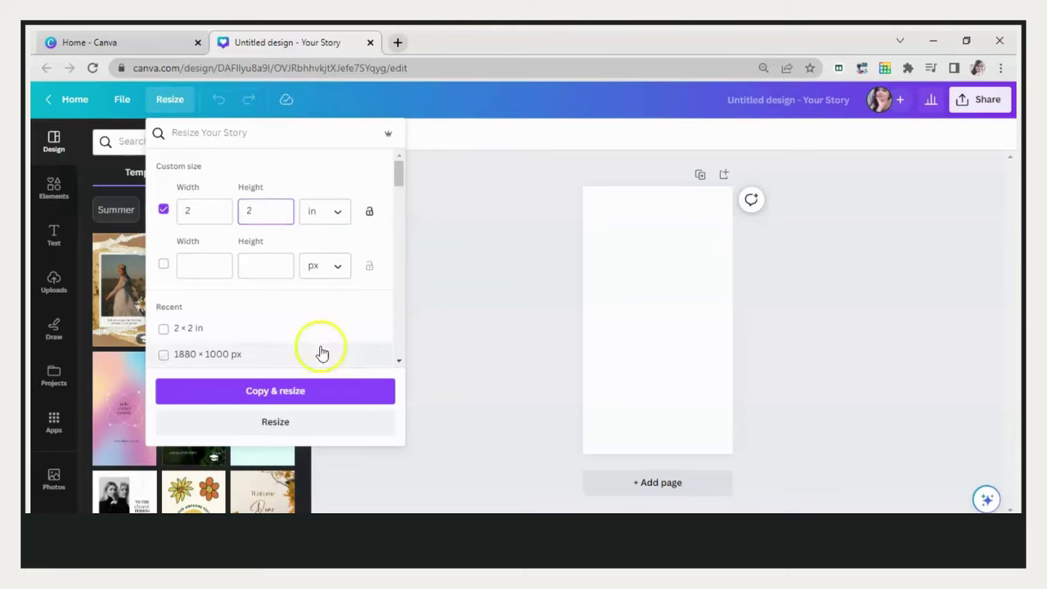
pyautogui.click(293, 420)
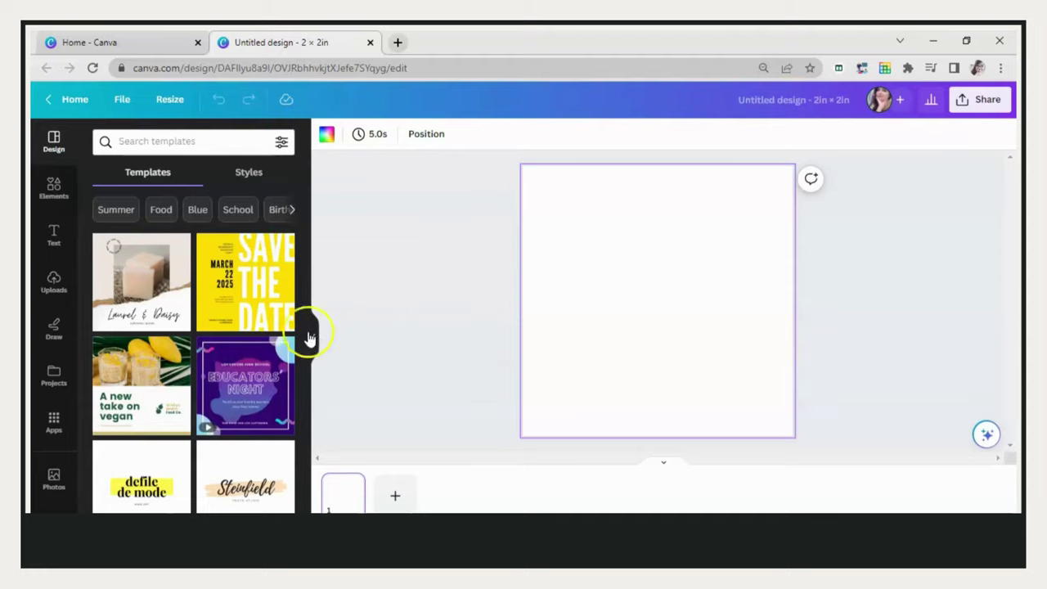
# - Upload the portrait photo of the woman in the black top from Downloads and add it to the page
pyautogui.click(53, 282)
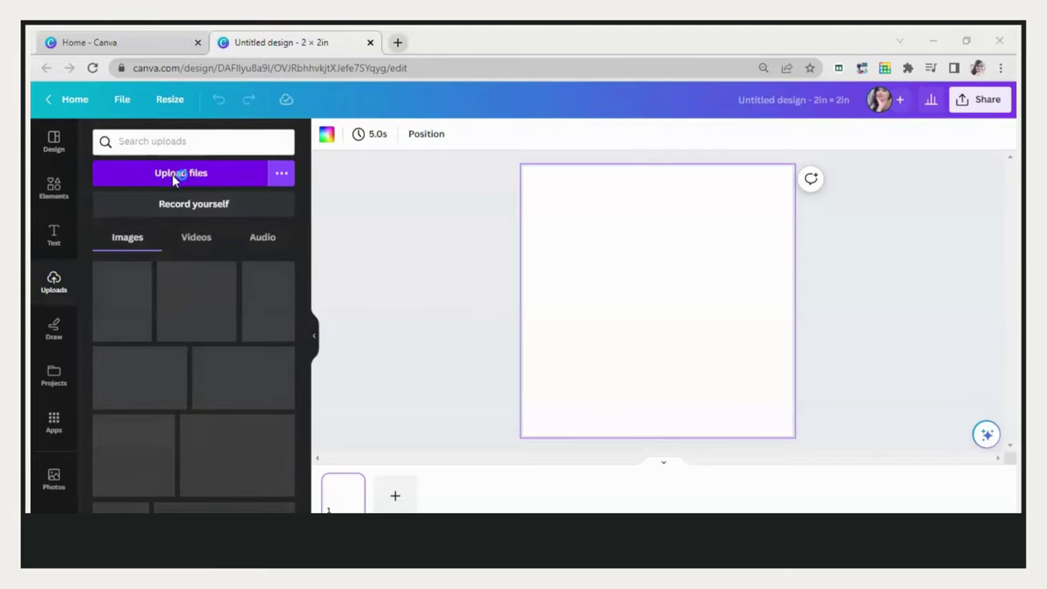
pyautogui.click(172, 174)
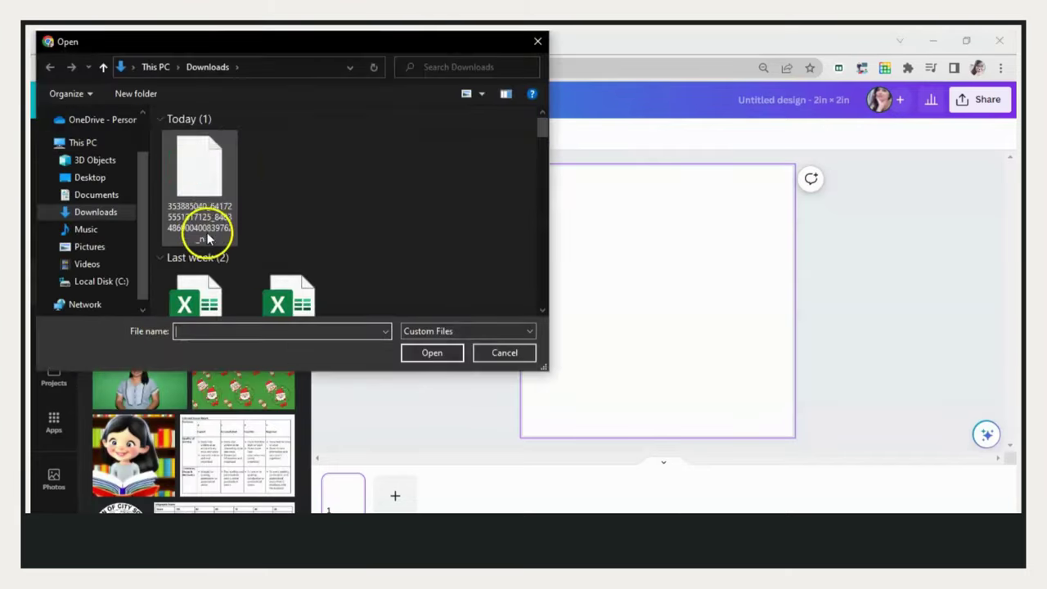
pyautogui.click(226, 208)
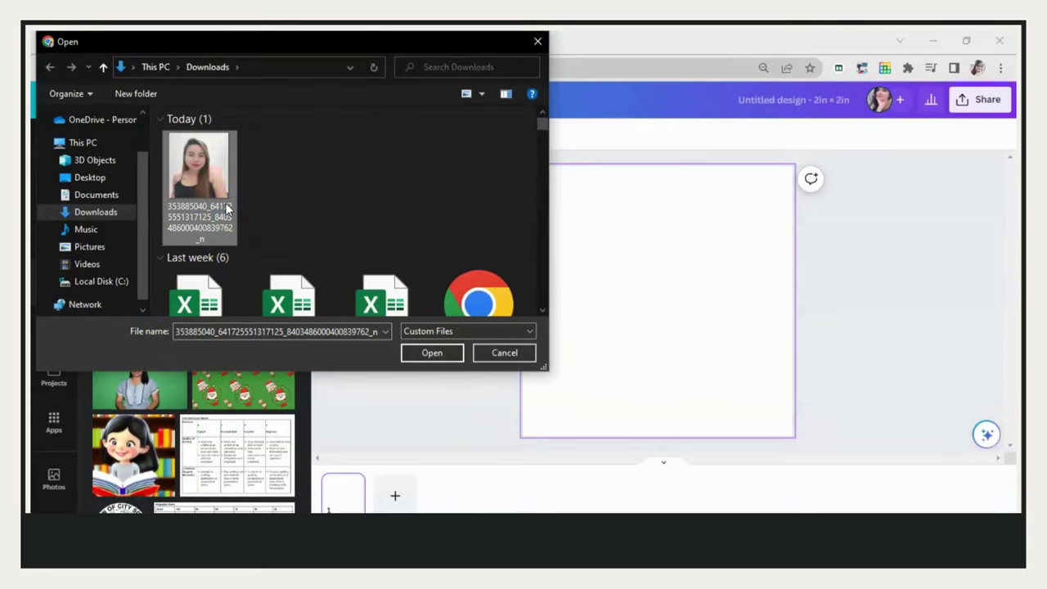
pyautogui.doubleClick(227, 210)
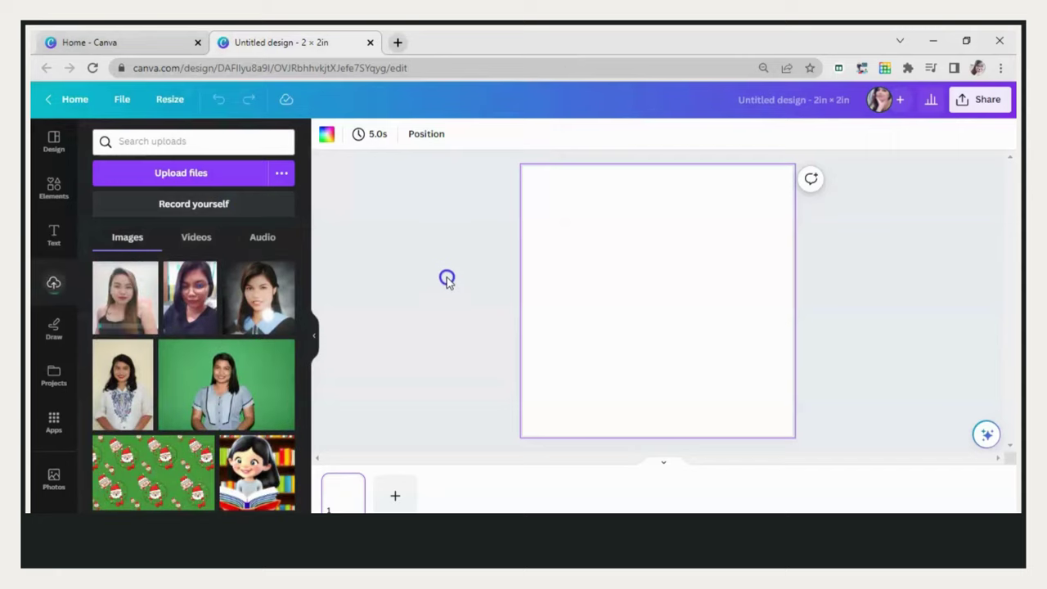
pyautogui.click(125, 315)
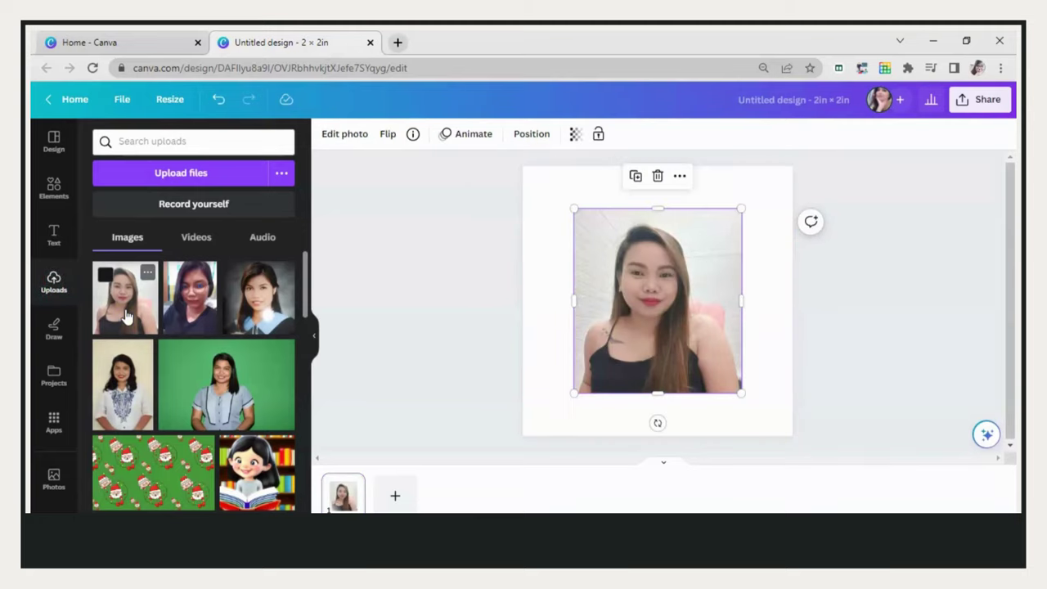
# - Enlarge the portrait photo to the full height of the page and centre it horizontally
pyautogui.click(312, 337)
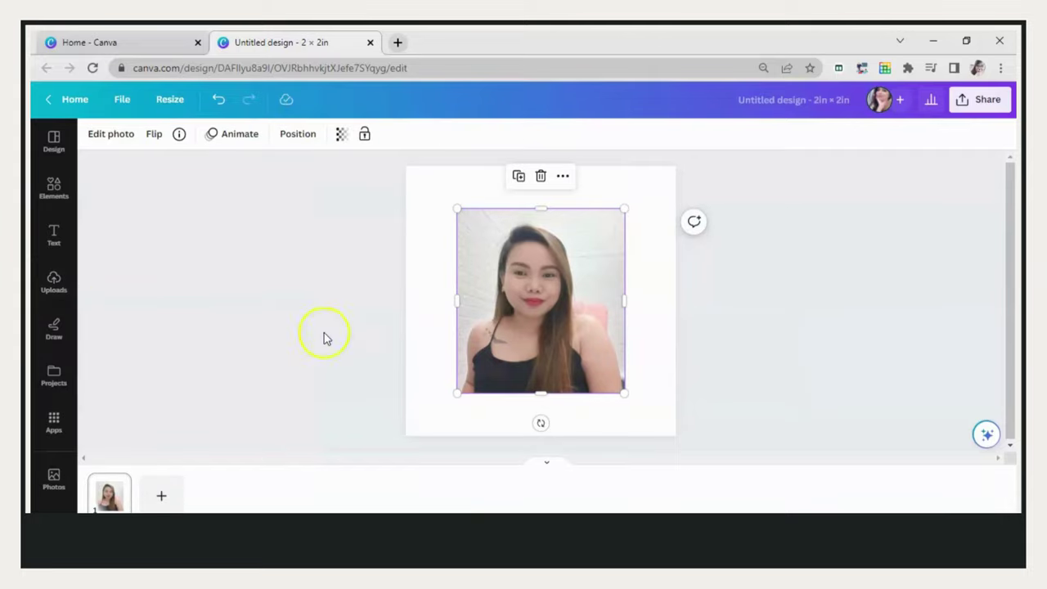
pyautogui.moveTo(561, 320); pyautogui.dragTo(510, 281)
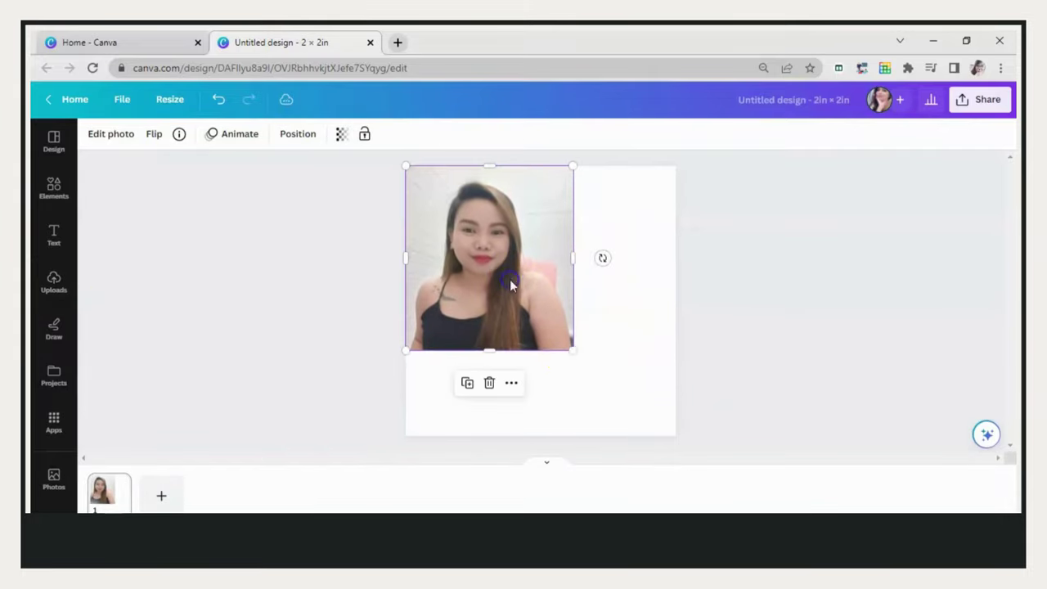
pyautogui.moveTo(572, 351); pyautogui.dragTo(662, 423)
pyautogui.moveTo(594, 367); pyautogui.dragTo(604, 364)
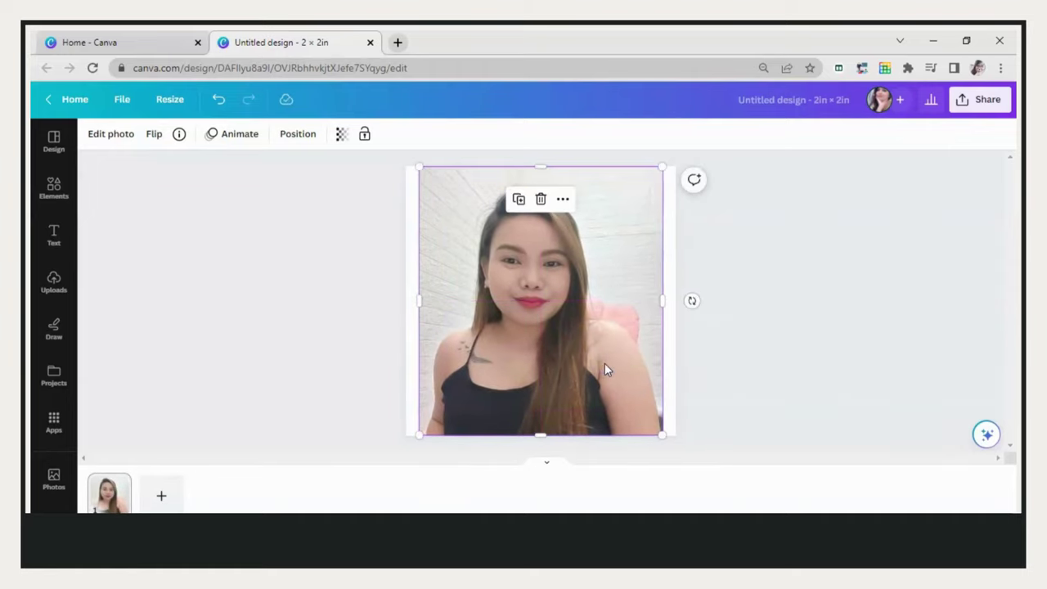
# - Start Magic Edit on the photo and brush over the woman's shoulders, arms and top with brush size 42
pyautogui.click(126, 140)
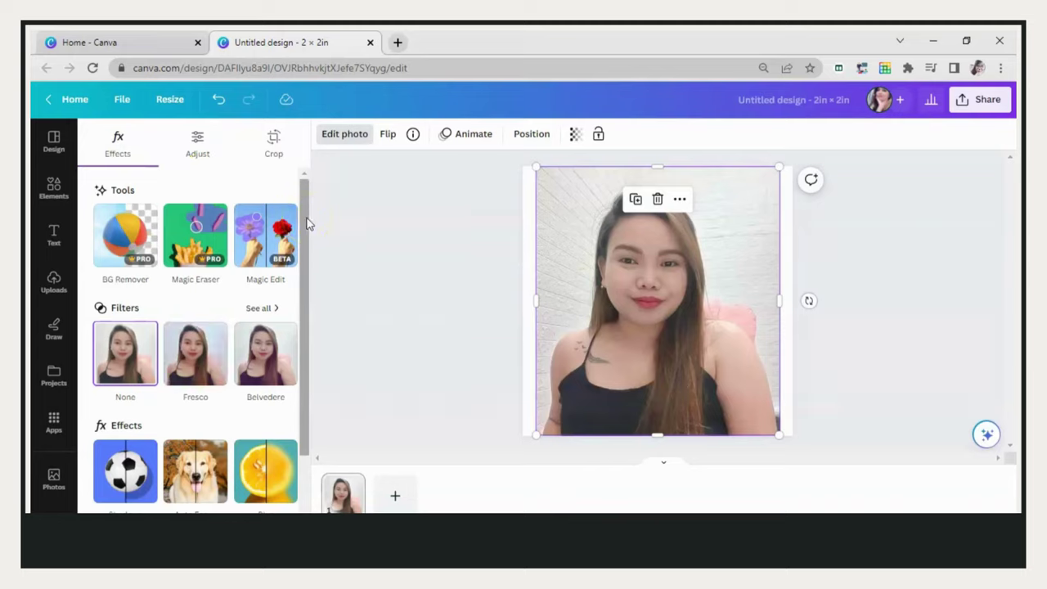
pyautogui.click(140, 268)
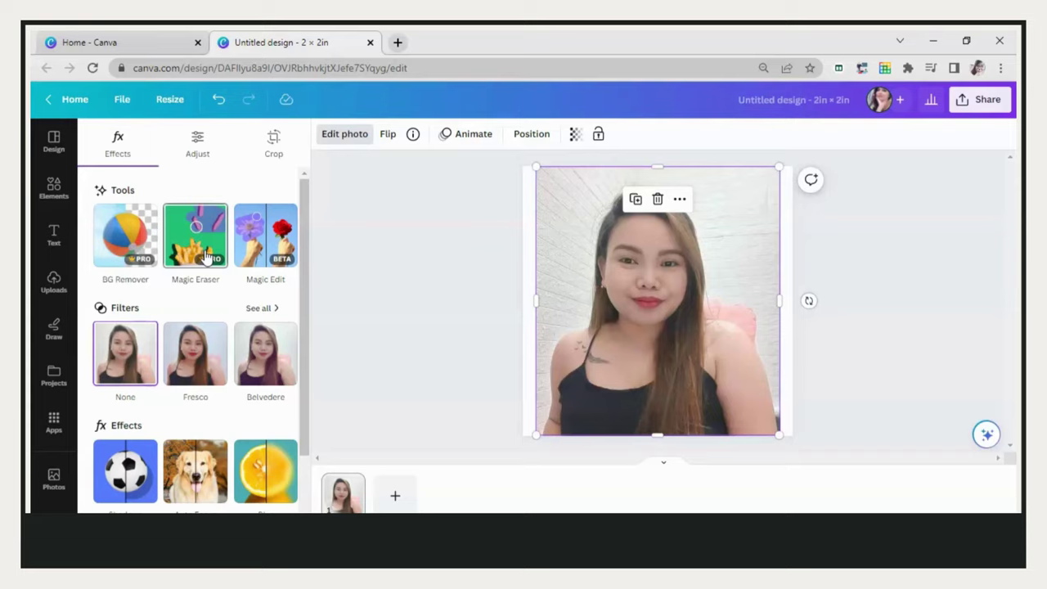
pyautogui.click(281, 247)
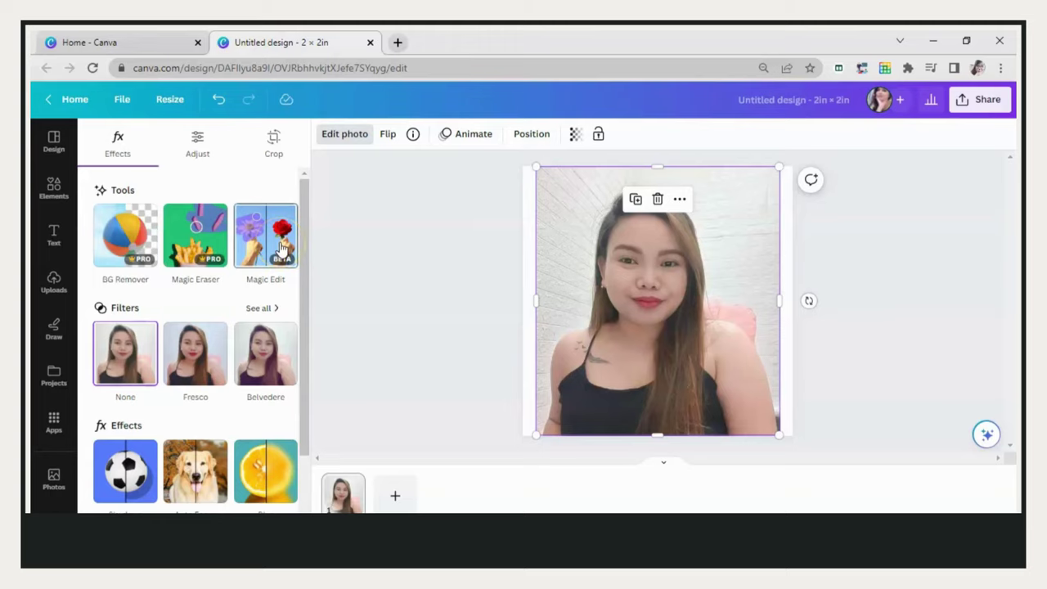
pyautogui.click(281, 247)
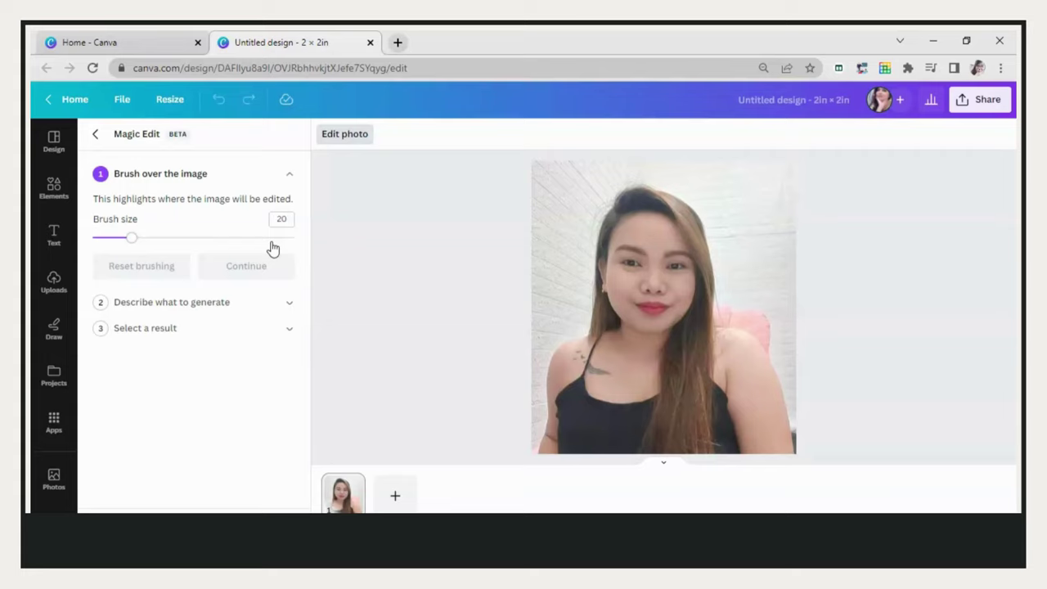
pyautogui.click(175, 238)
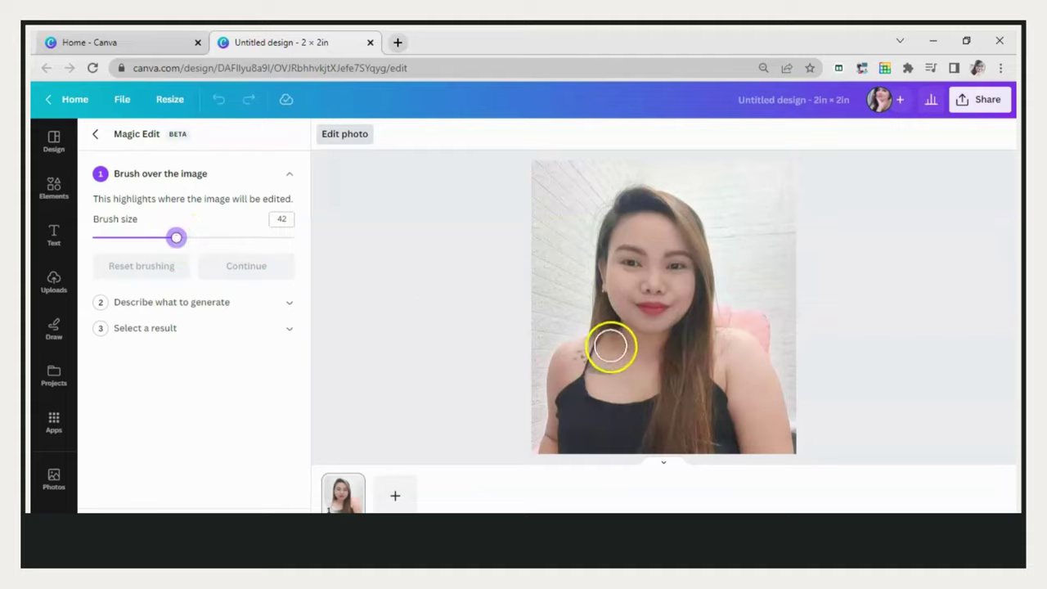
pyautogui.moveTo(611, 347)
pyautogui.mouseDown()
pyautogui.moveTo(564, 355)
pyautogui.moveTo(548, 440)
pyautogui.moveTo(642, 432)
pyautogui.moveTo(786, 442)
pyautogui.moveTo(748, 353)
pyautogui.moveTo(695, 341)
pyautogui.moveTo(606, 352)
pyautogui.moveTo(579, 375)
pyautogui.moveTo(572, 400)
pyautogui.moveTo(680, 411)
pyautogui.moveTo(570, 411)
pyautogui.moveTo(629, 376)
pyautogui.moveTo(723, 375)
pyautogui.moveTo(739, 393)
pyautogui.moveTo(729, 411)
pyautogui.moveTo(679, 404)
pyautogui.moveTo(713, 411)
pyautogui.moveTo(703, 435)
pyautogui.moveTo(713, 388)
pyautogui.moveTo(664, 437)
pyautogui.moveTo(570, 445)
pyautogui.mouseUp()
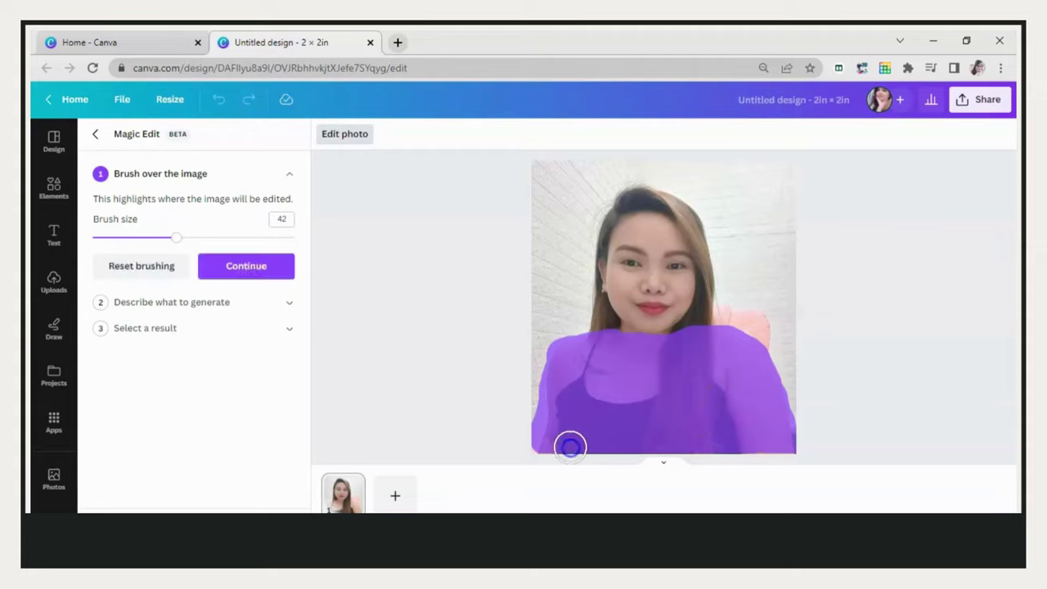
# - Prompt Magic Edit for formal attire and generate results for the brushed area
pyautogui.click(248, 270)
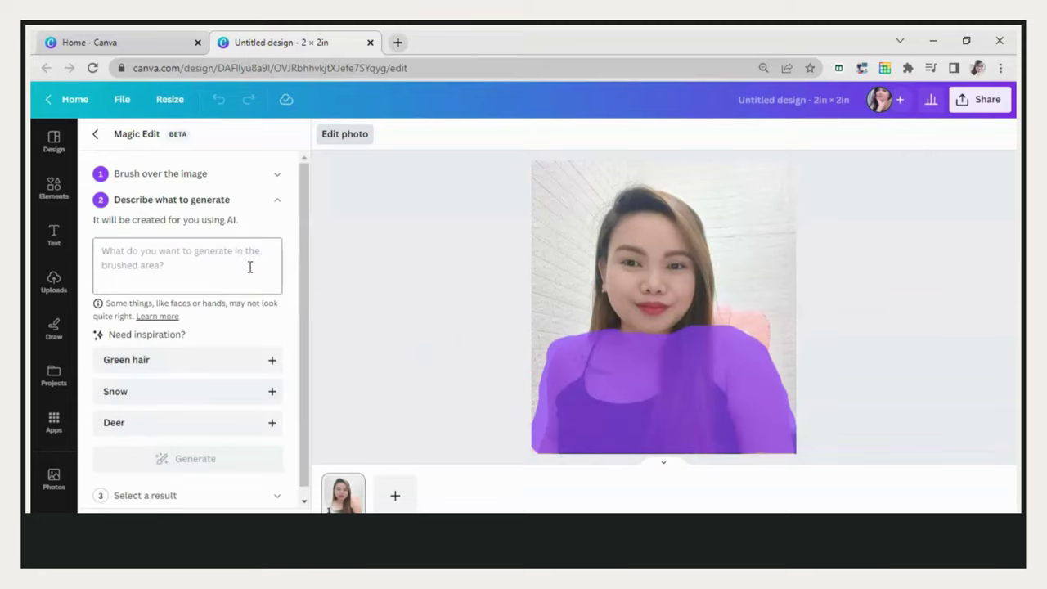
pyautogui.click(250, 267)
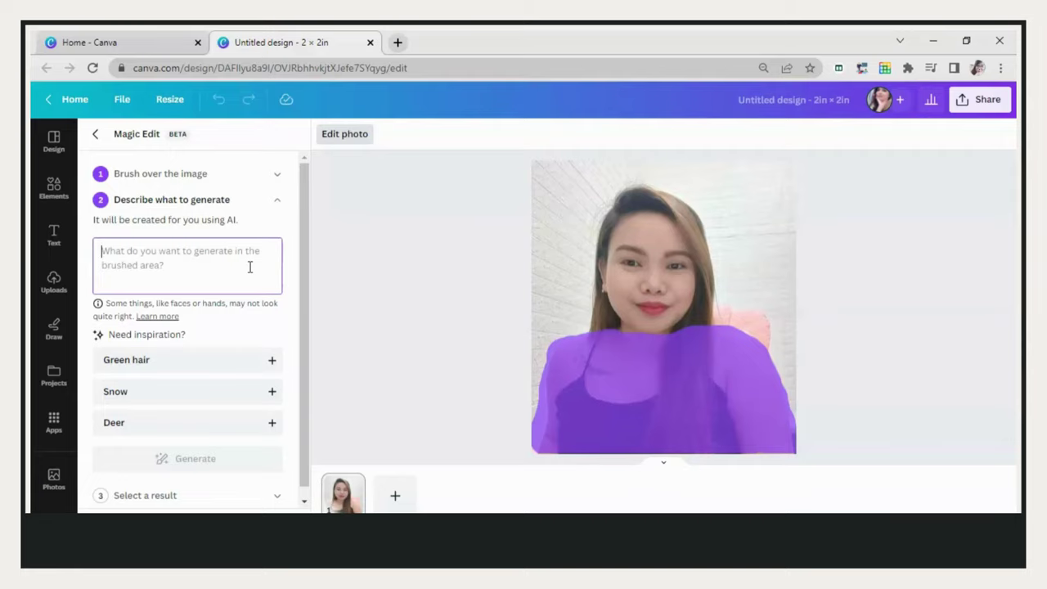
pyautogui.write('for')
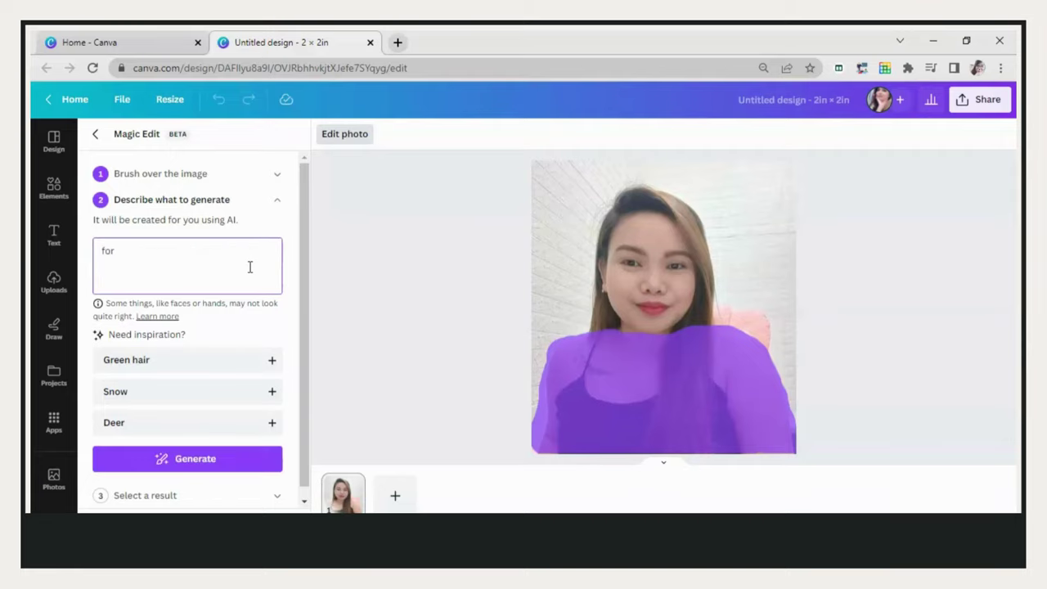
pyautogui.write('mm')
pyautogui.write('ire')
pyautogui.click(196, 458)
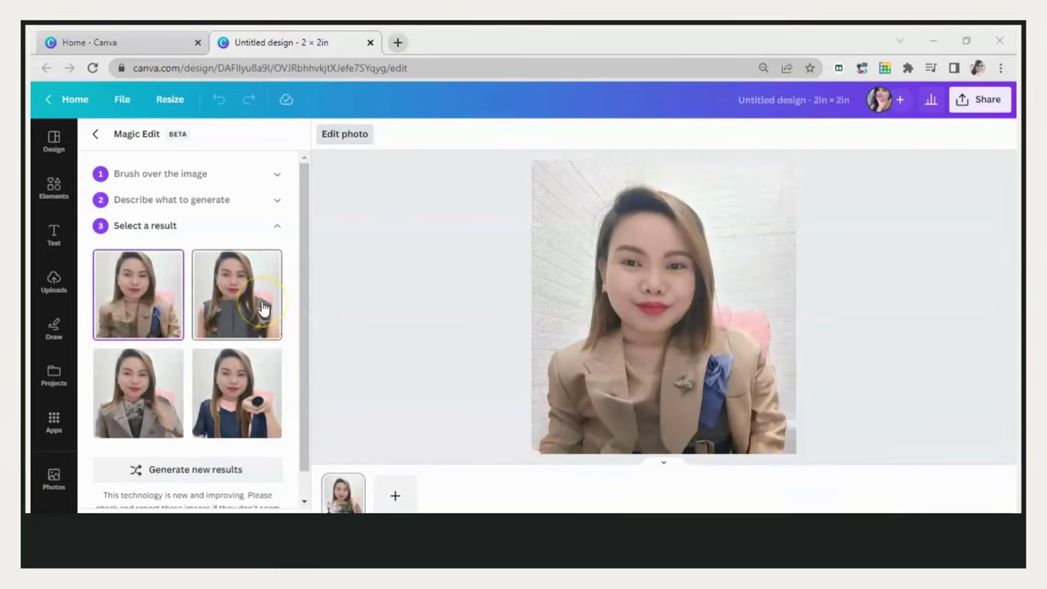
# - Compare the generated outfits and apply the beige blazer with the blue ribbon to the photo
pyautogui.click(225, 307)
pyautogui.click(222, 402)
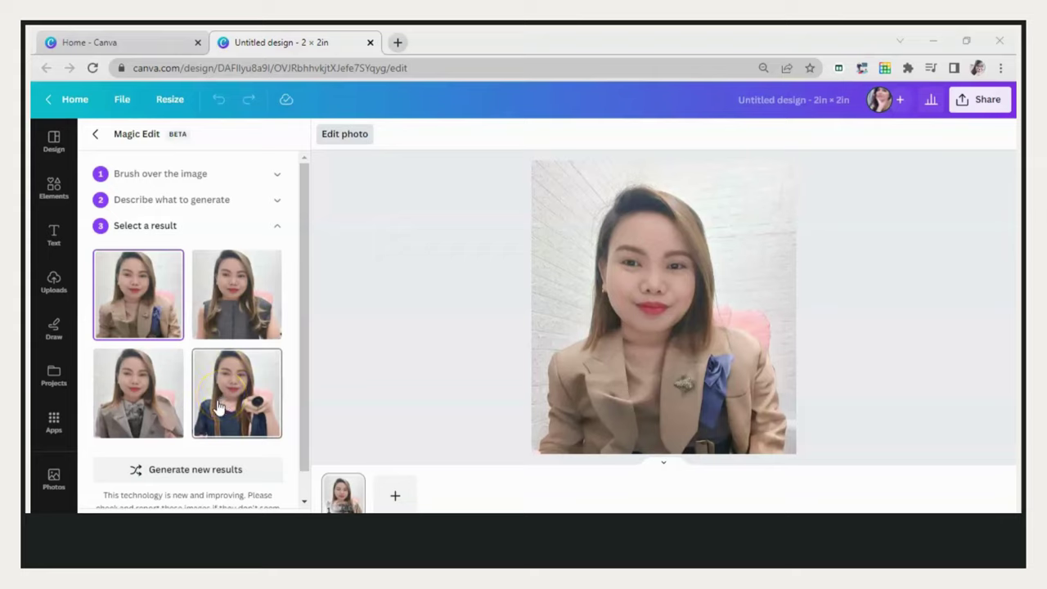
pyautogui.click(230, 322)
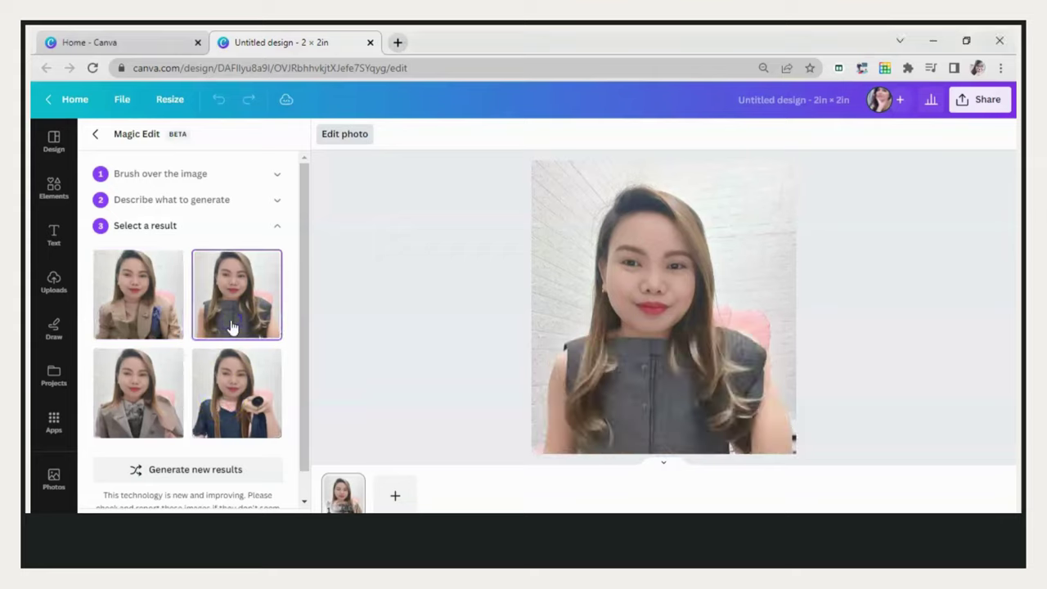
pyautogui.click(123, 394)
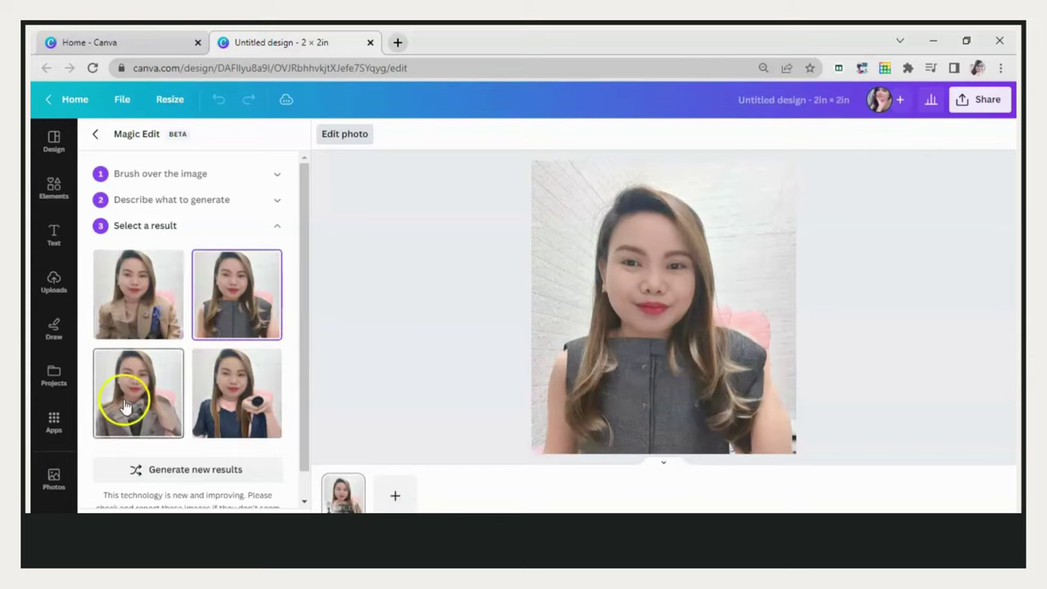
pyautogui.click(155, 321)
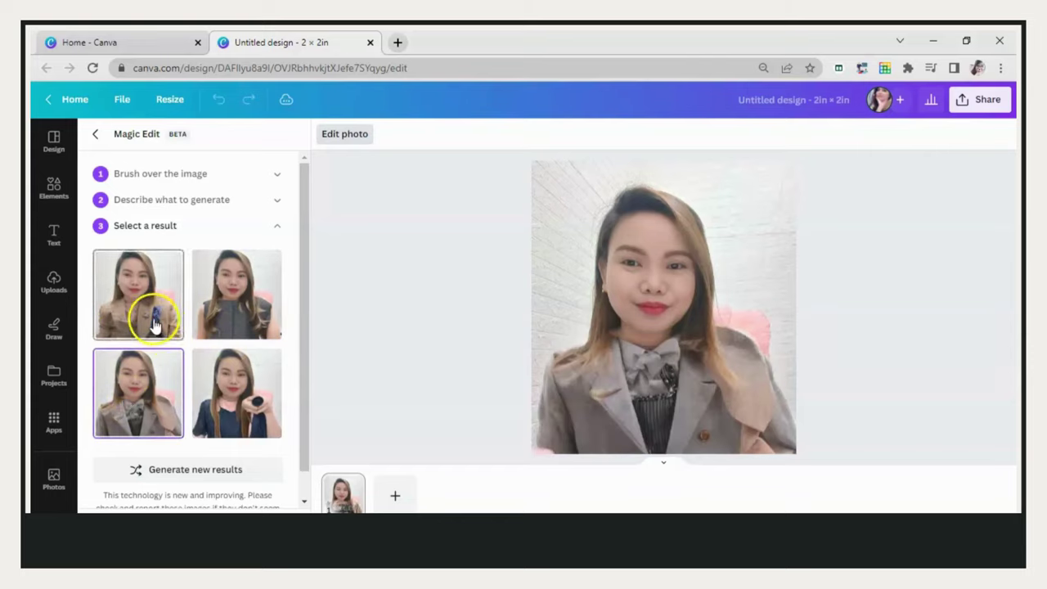
pyautogui.click(227, 321)
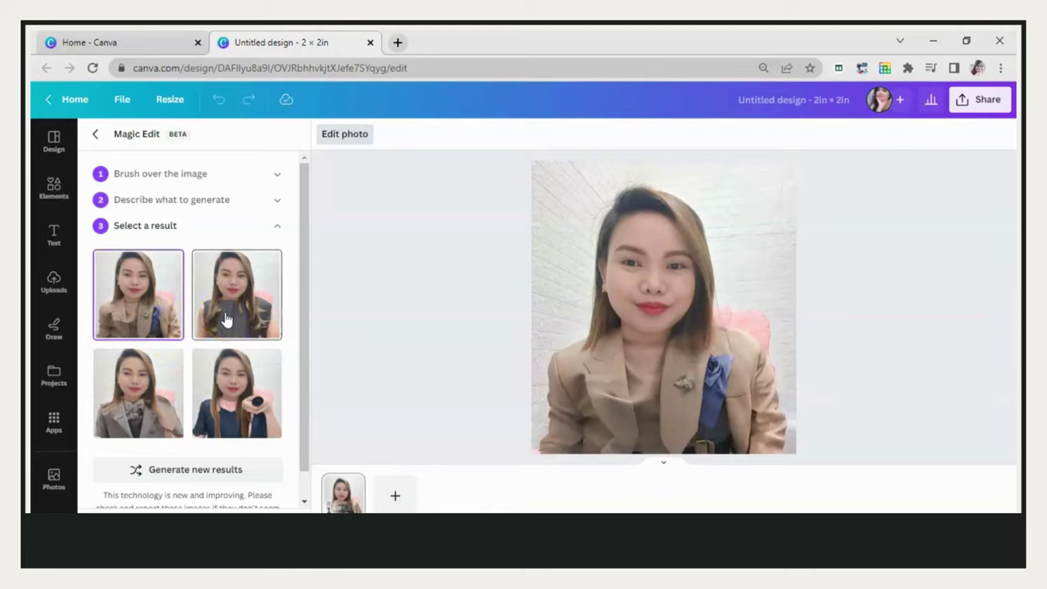
pyautogui.click(155, 317)
pyautogui.click(232, 314)
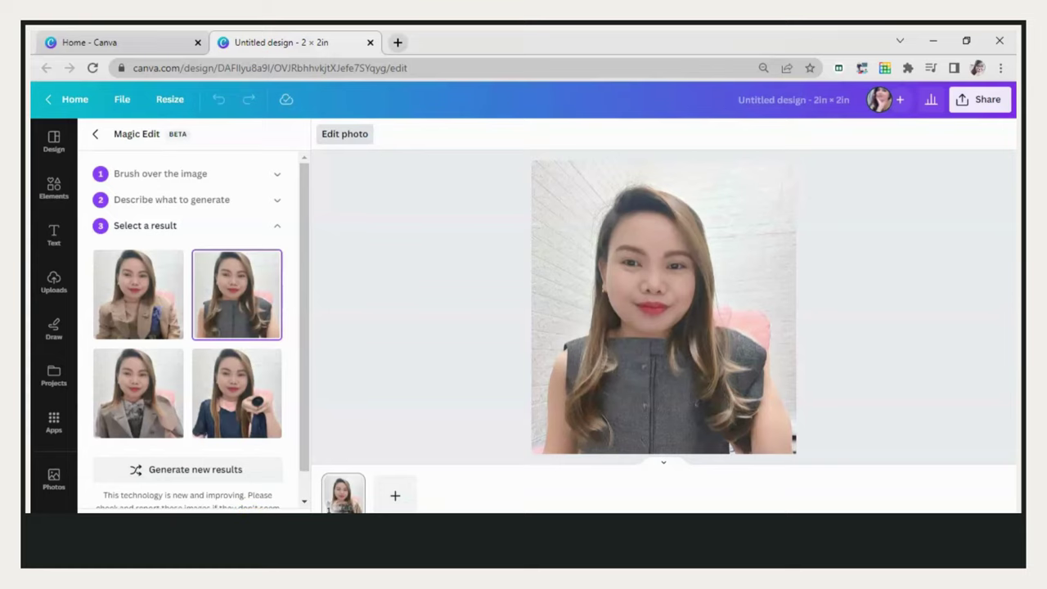
pyautogui.click(136, 319)
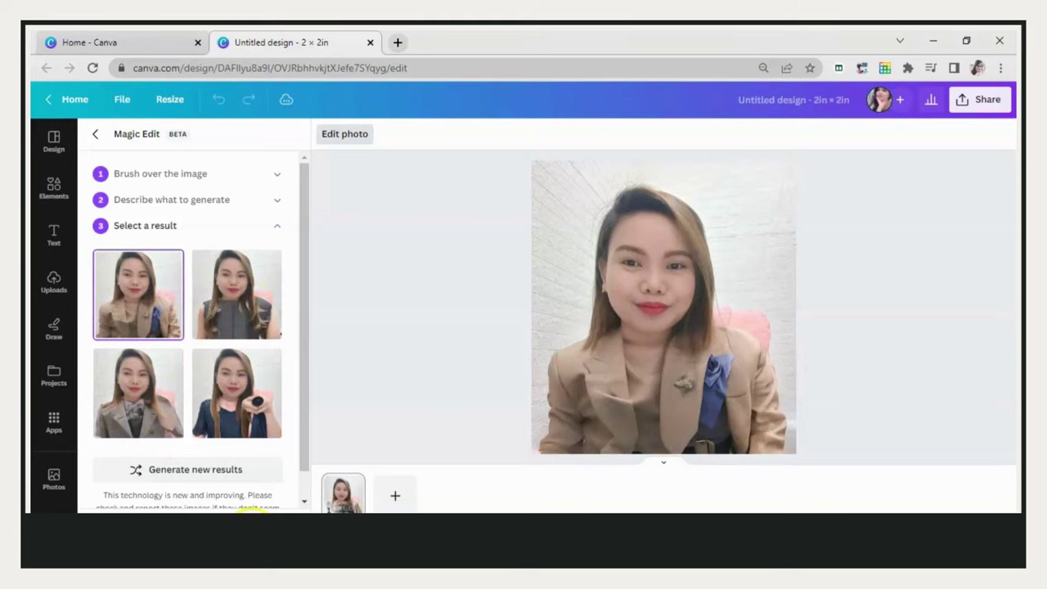
pyautogui.click(253, 509)
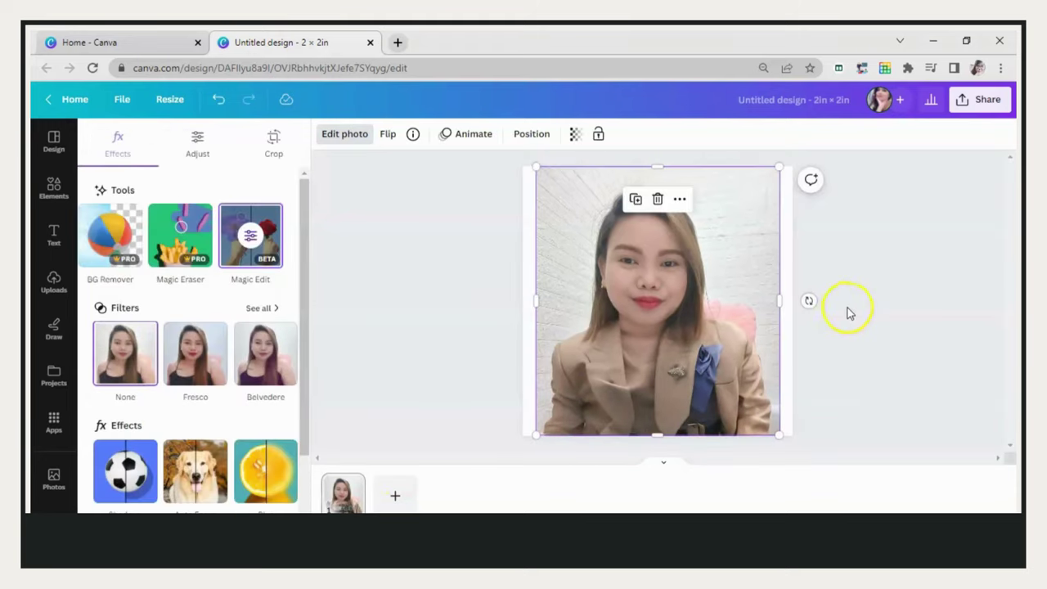
# - Add a second page and place the uploaded portrait of the woman in the black top on it
pyautogui.click(847, 308)
pyautogui.click(696, 331)
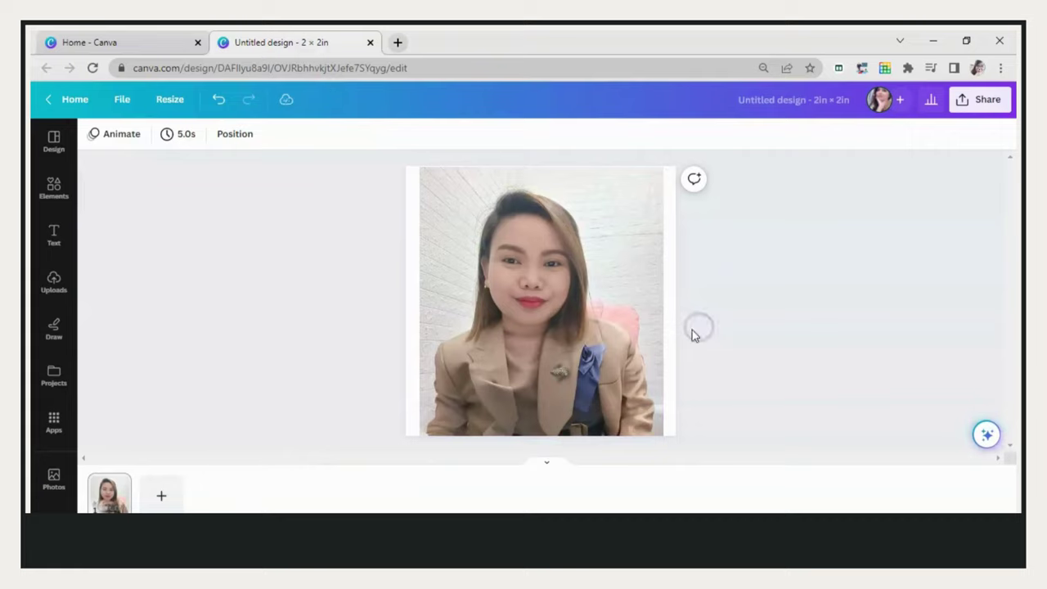
pyautogui.click(163, 496)
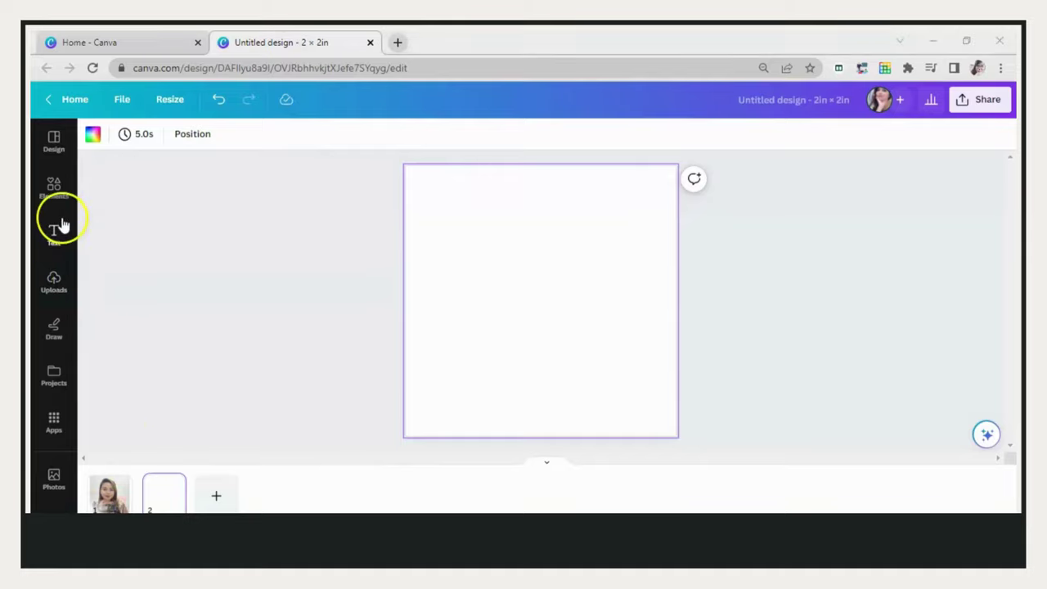
pyautogui.click(55, 278)
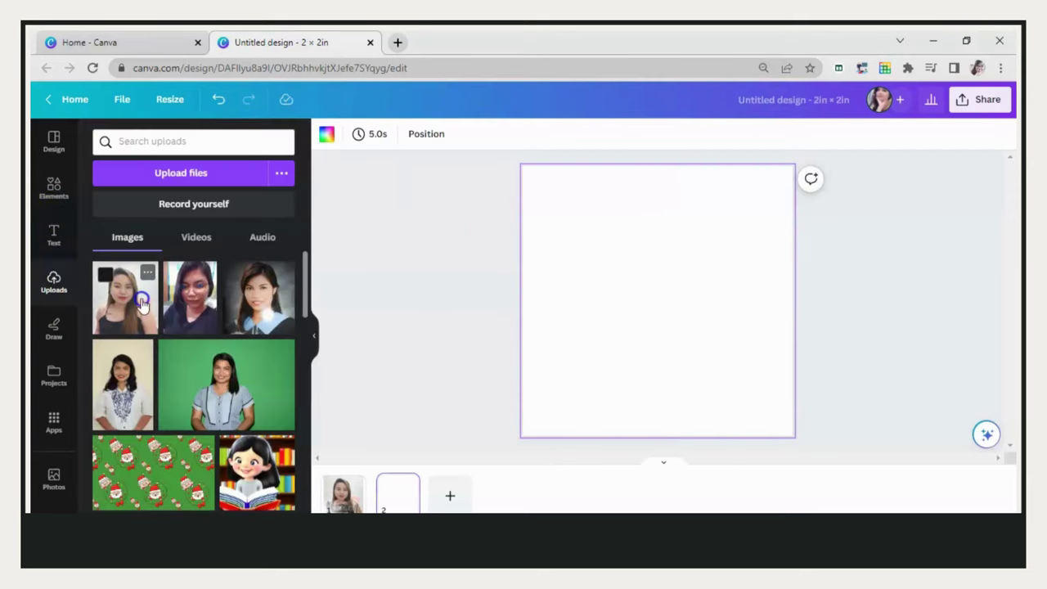
pyautogui.click(140, 295)
pyautogui.click(314, 335)
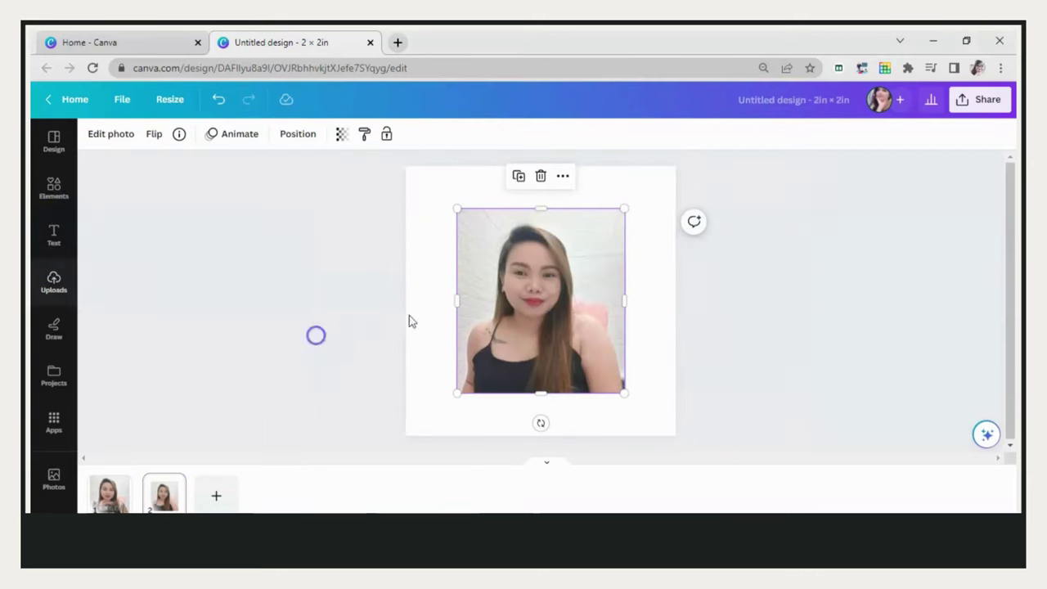
# - Enlarge the second page's portrait to the full page height and centre it horizontally
pyautogui.moveTo(542, 310); pyautogui.dragTo(491, 259)
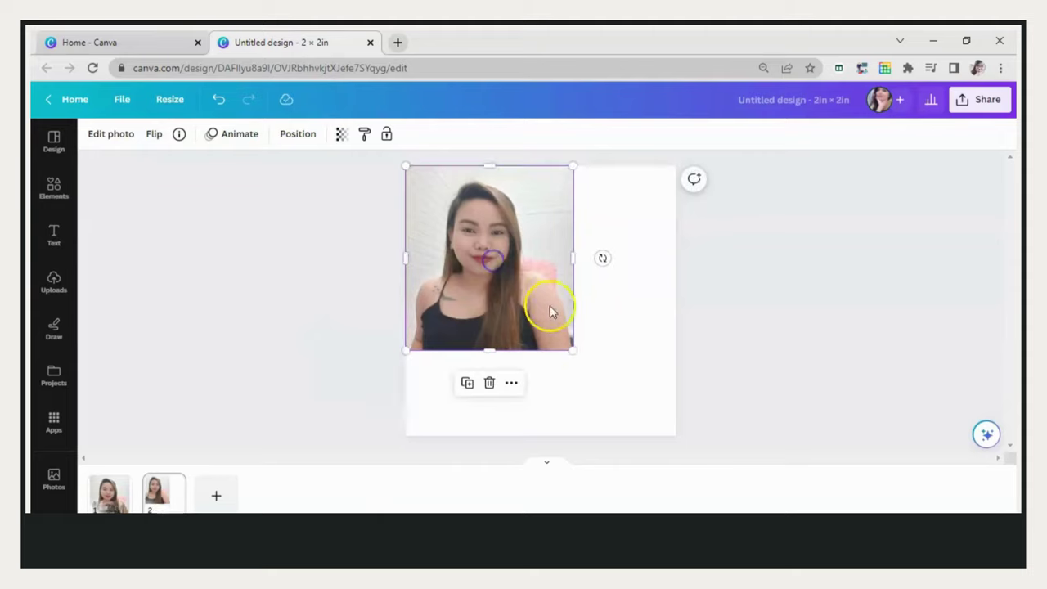
pyautogui.moveTo(571, 348); pyautogui.dragTo(672, 414)
pyautogui.moveTo(546, 376); pyautogui.dragTo(559, 376)
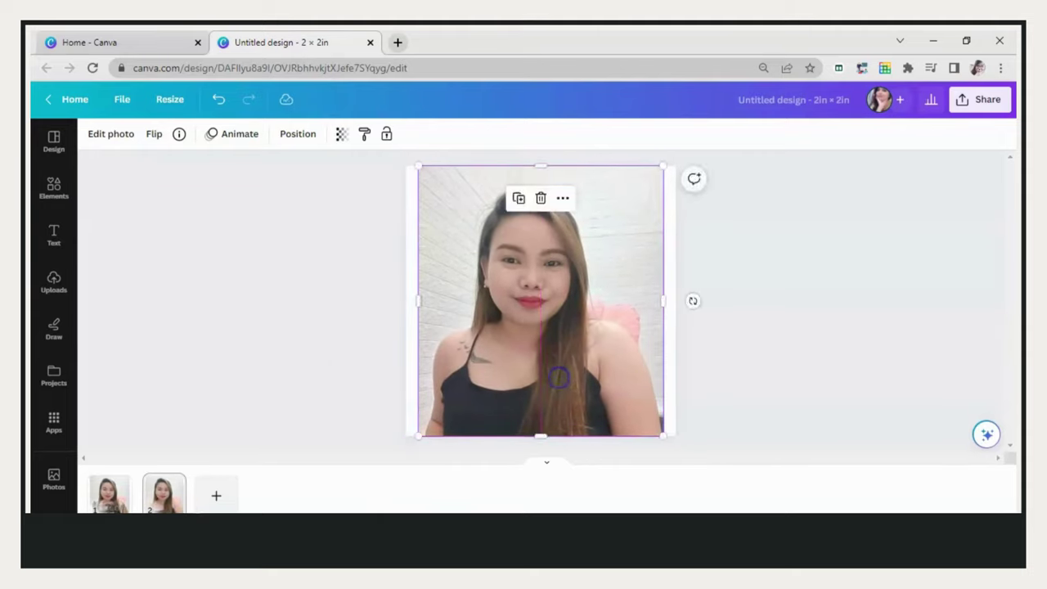
# - Start Magic Edit on the second portrait and brush over the shoulders, arms and top with brush size 54
pyautogui.click(102, 131)
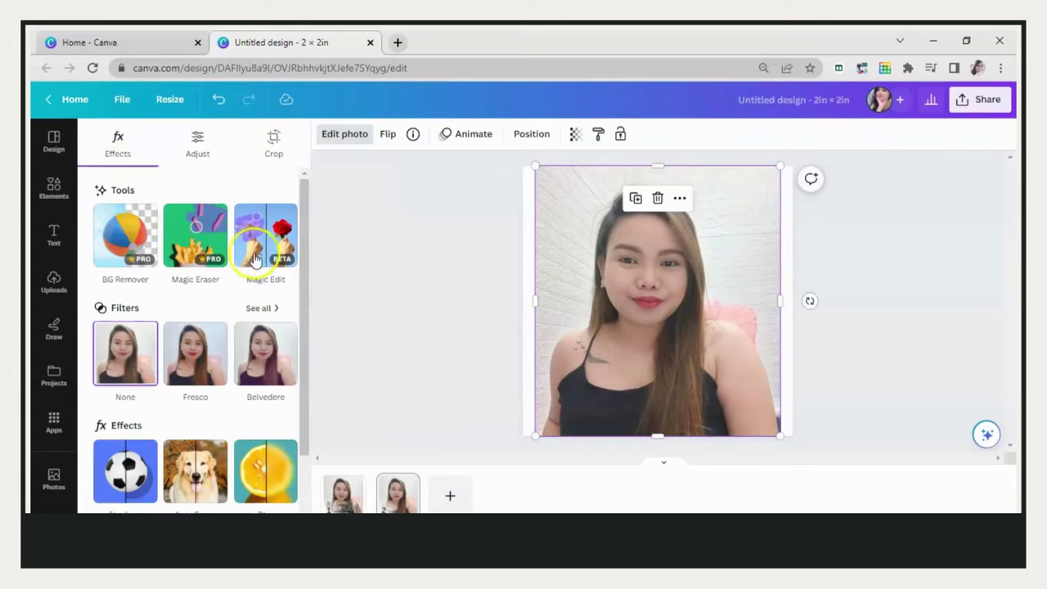
pyautogui.click(254, 249)
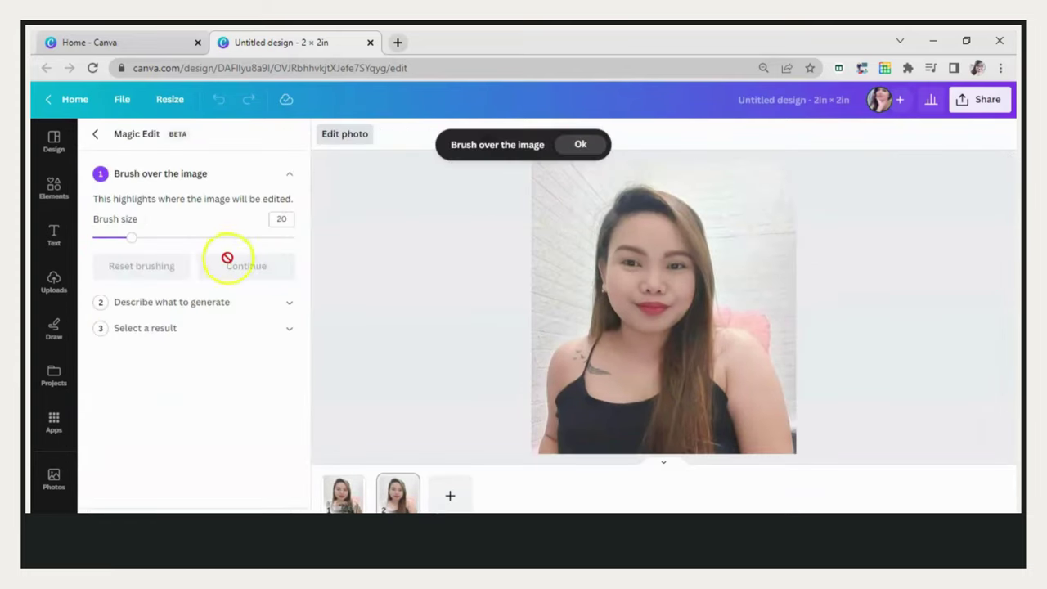
pyautogui.click(164, 238)
pyautogui.click(200, 237)
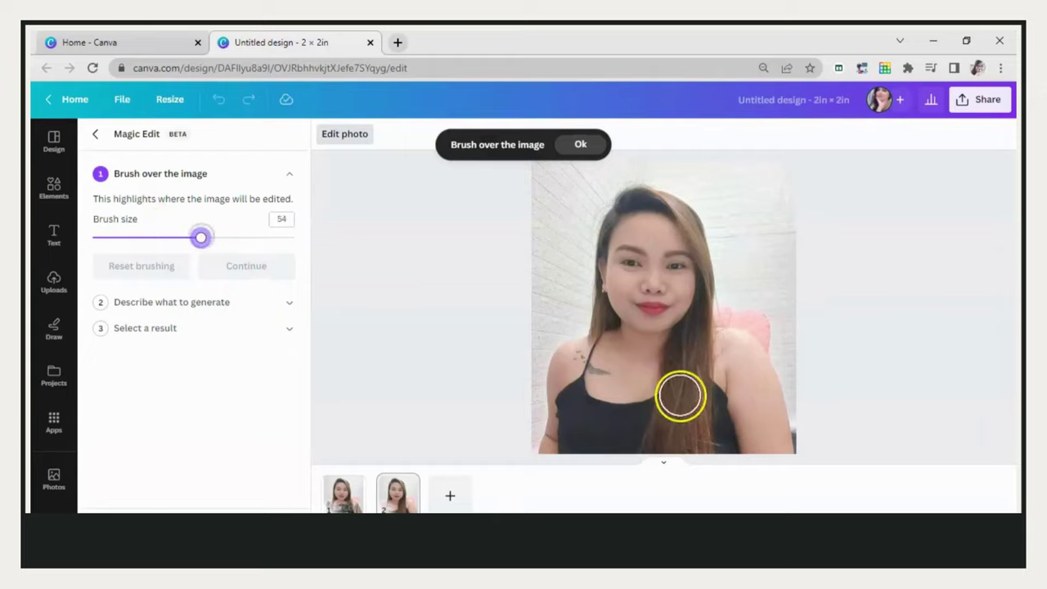
pyautogui.moveTo(614, 356)
pyautogui.mouseDown()
pyautogui.moveTo(572, 362)
pyautogui.moveTo(552, 446)
pyautogui.moveTo(777, 450)
pyautogui.moveTo(762, 389)
pyautogui.moveTo(730, 351)
pyautogui.moveTo(642, 363)
pyautogui.moveTo(602, 353)
pyautogui.moveTo(584, 390)
pyautogui.moveTo(766, 369)
pyautogui.moveTo(722, 426)
pyautogui.moveTo(587, 396)
pyautogui.moveTo(578, 421)
pyautogui.moveTo(625, 418)
pyautogui.moveTo(672, 395)
pyautogui.moveTo(719, 399)
pyautogui.mouseUp()
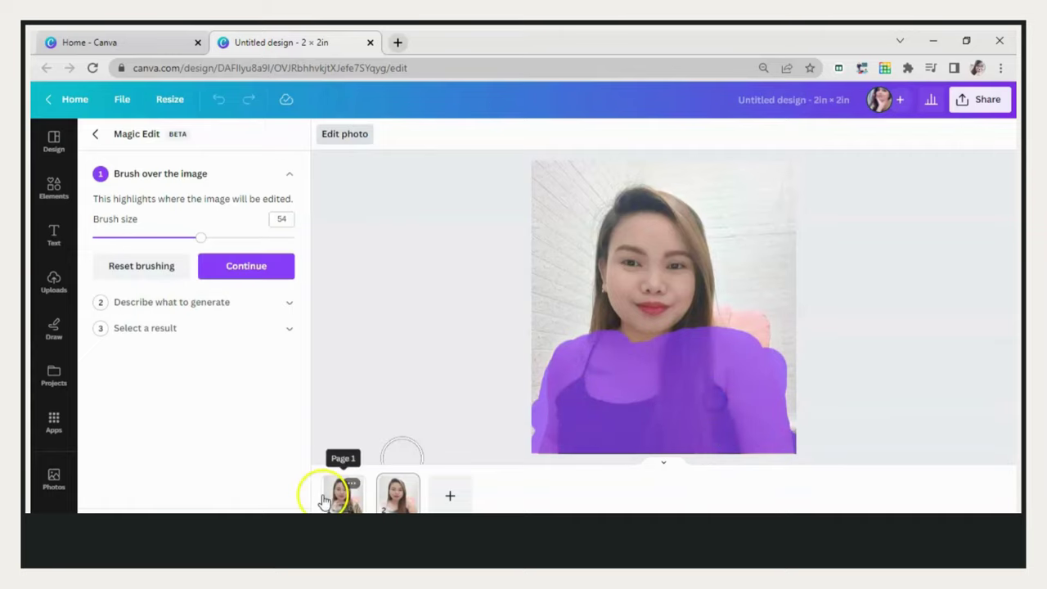
# - Prompt Magic Edit with "blazer" and generate results for the brushed area
pyautogui.click(249, 268)
pyautogui.click(181, 249)
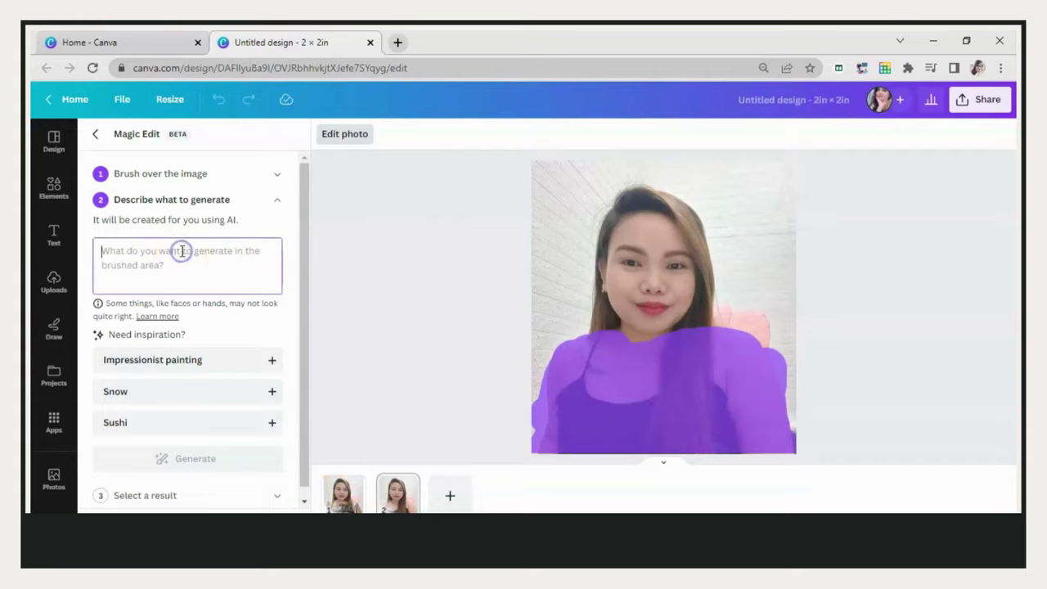
pyautogui.write('blazer')
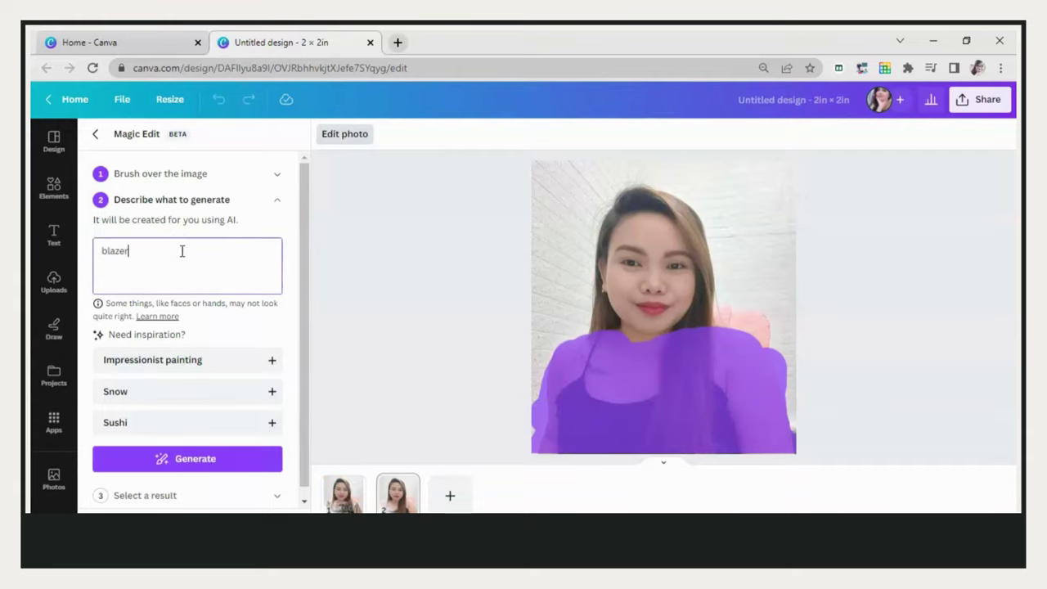
pyautogui.click(197, 460)
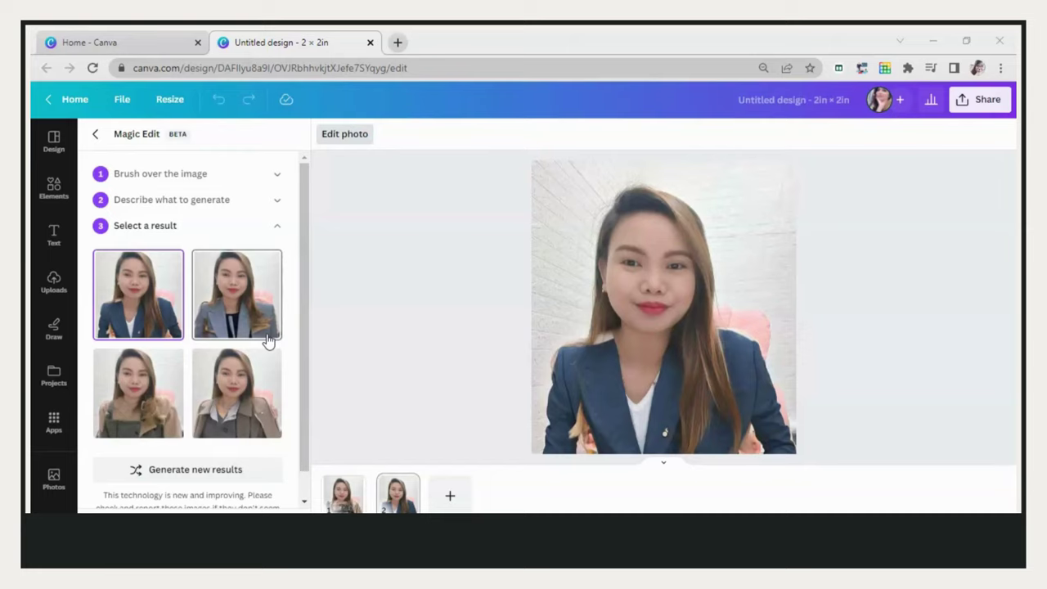
# - Compare the generated blazer results and select the third one, with the olive-brown outfit
pyautogui.click(258, 326)
pyautogui.click(258, 326)
pyautogui.click(248, 374)
pyautogui.click(159, 398)
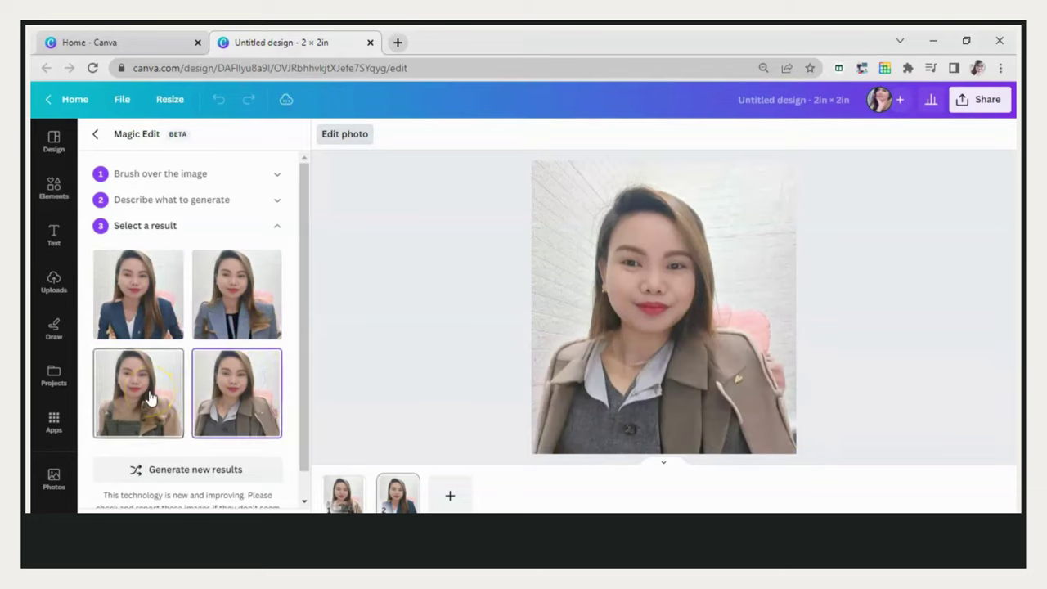
pyautogui.click(150, 398)
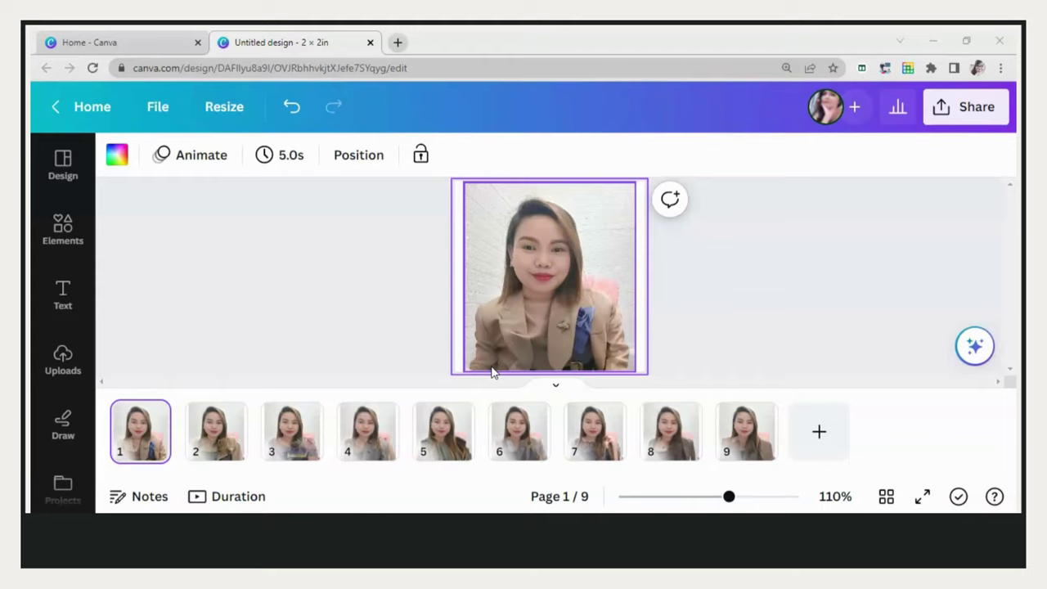
# - Review the outfit variations on pages 2 to 9 one after another
pyautogui.click(239, 427)
pyautogui.click(290, 438)
pyautogui.click(354, 432)
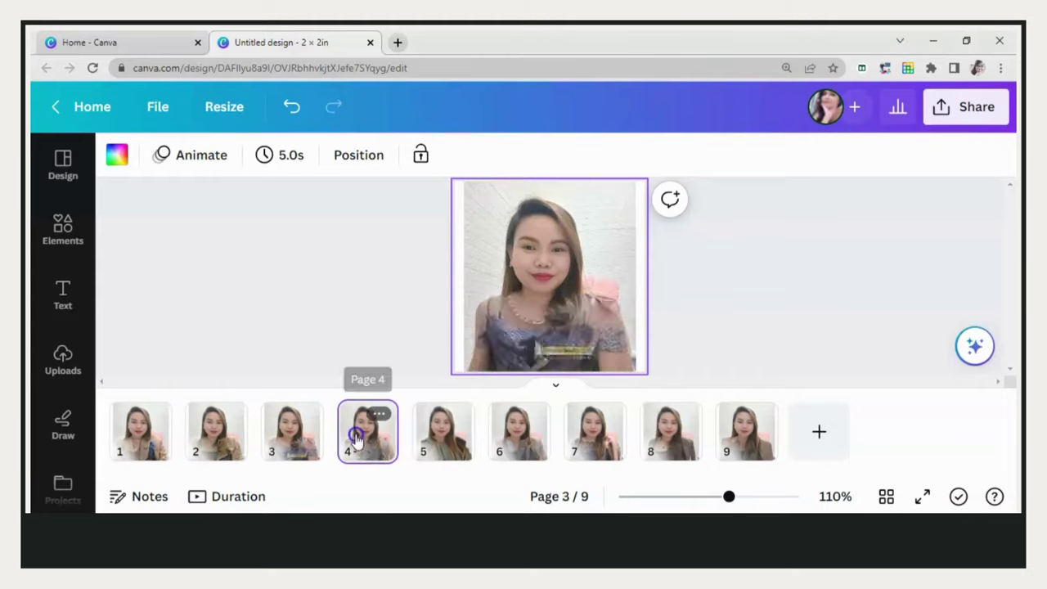
pyautogui.click(434, 428)
pyautogui.click(504, 442)
pyautogui.click(595, 438)
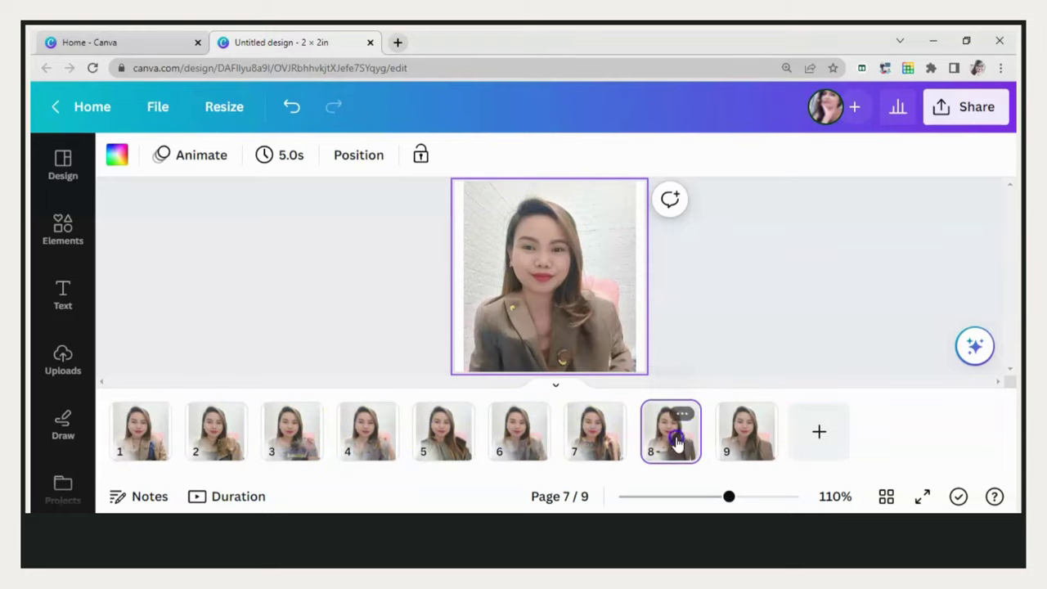
pyautogui.click(669, 438)
pyautogui.click(758, 442)
pyautogui.click(287, 481)
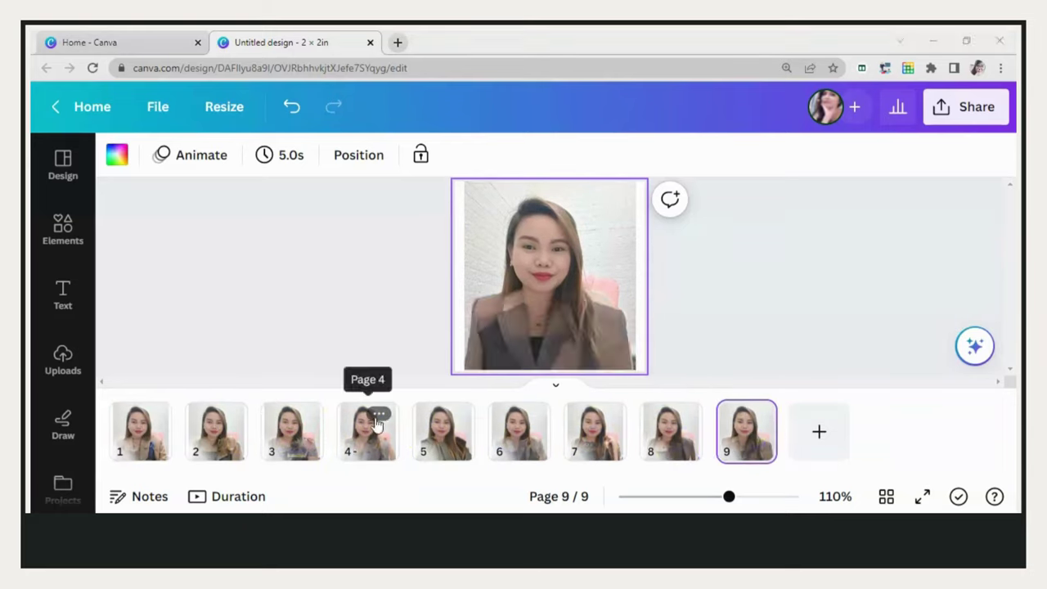
# - Try to remove the background of the page 9 photo with BG Remover
pyautogui.click(560, 259)
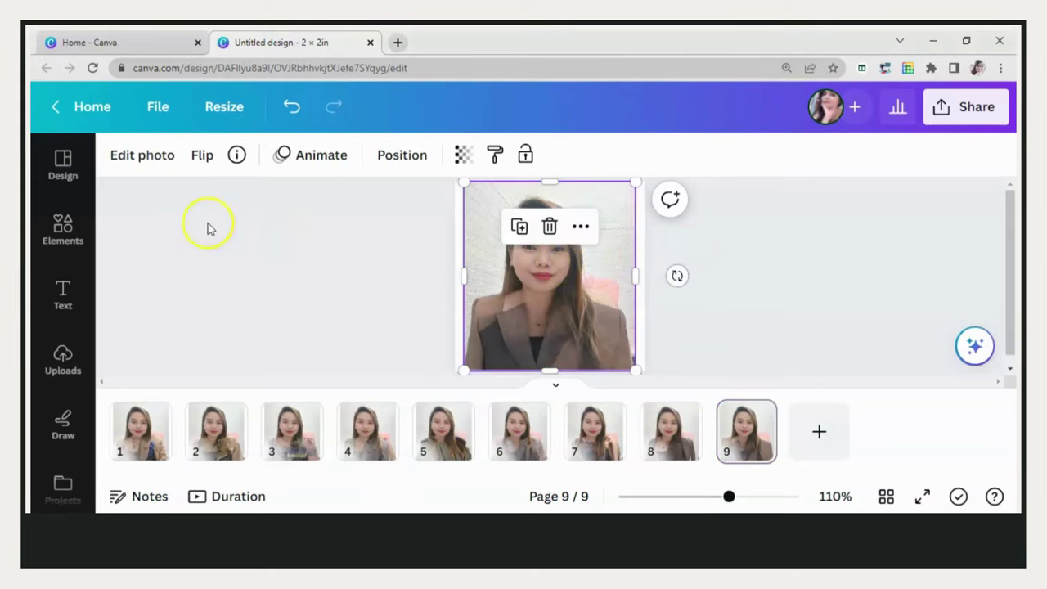
pyautogui.click(152, 157)
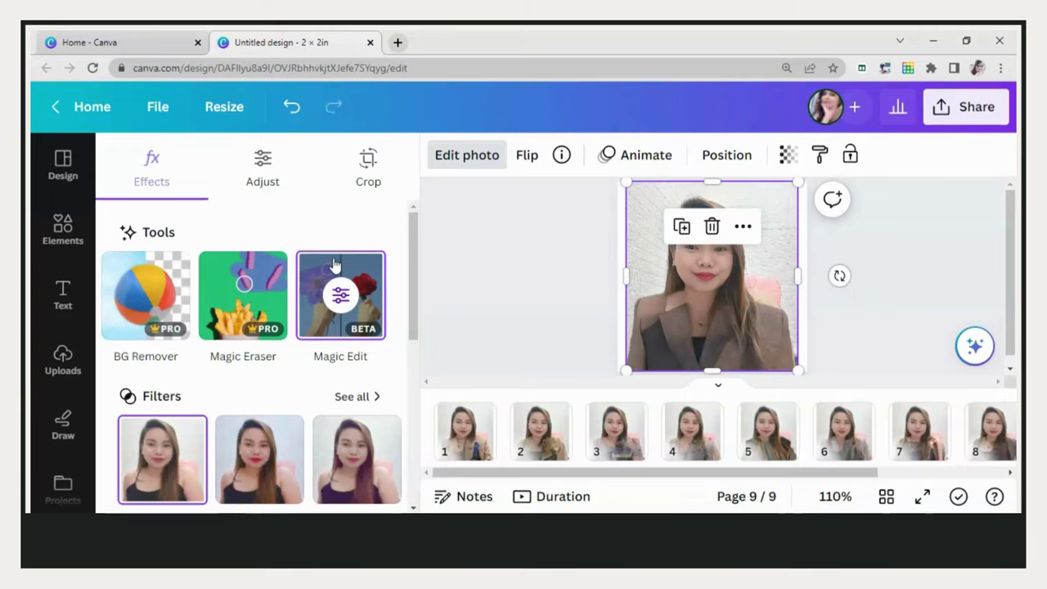
pyautogui.click(458, 287)
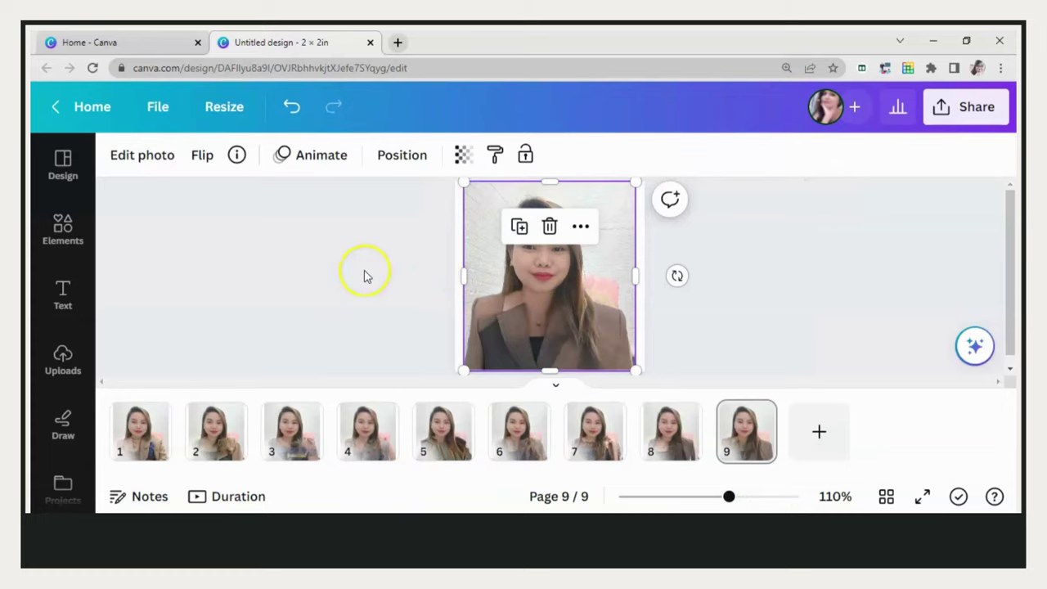
pyautogui.click(131, 164)
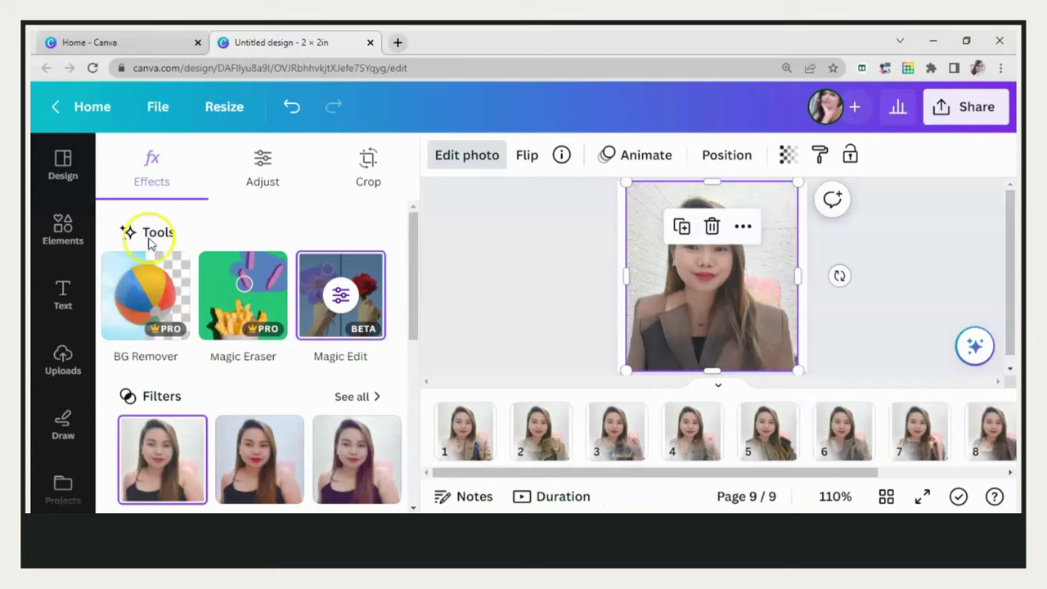
pyautogui.click(140, 299)
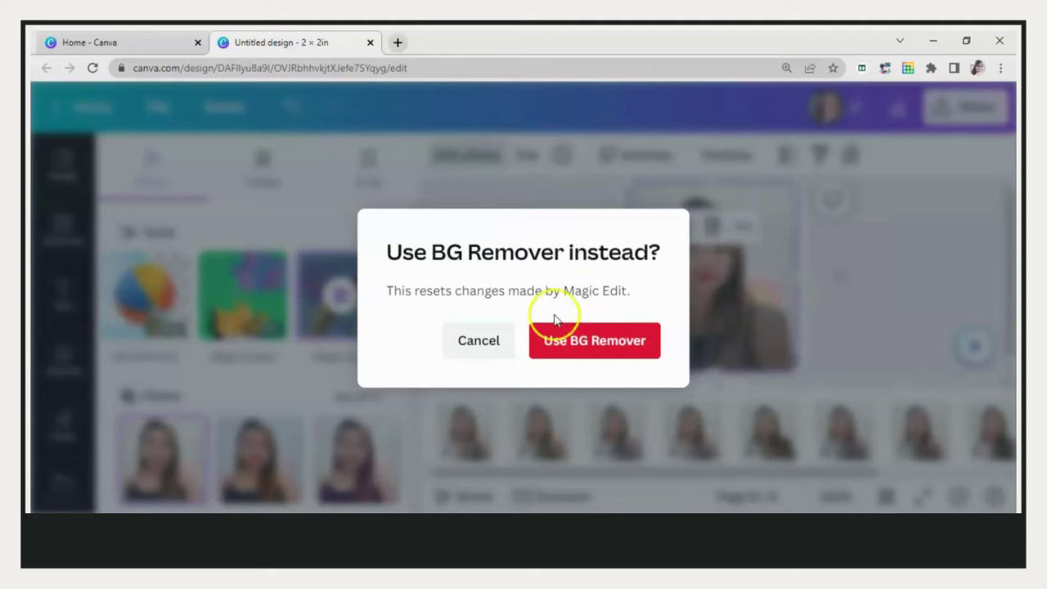
pyautogui.click(503, 344)
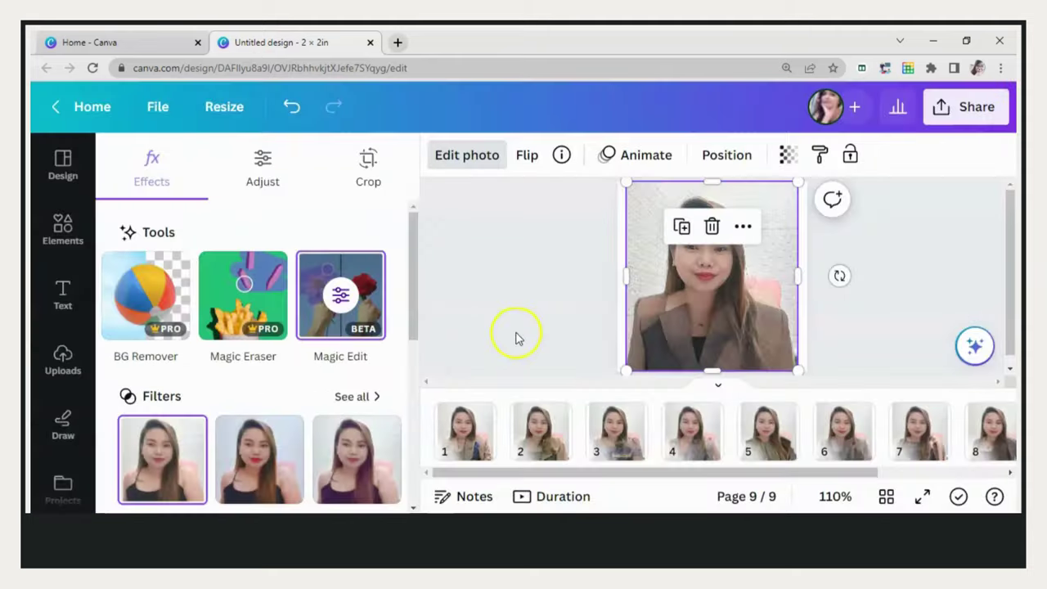
pyautogui.click(516, 335)
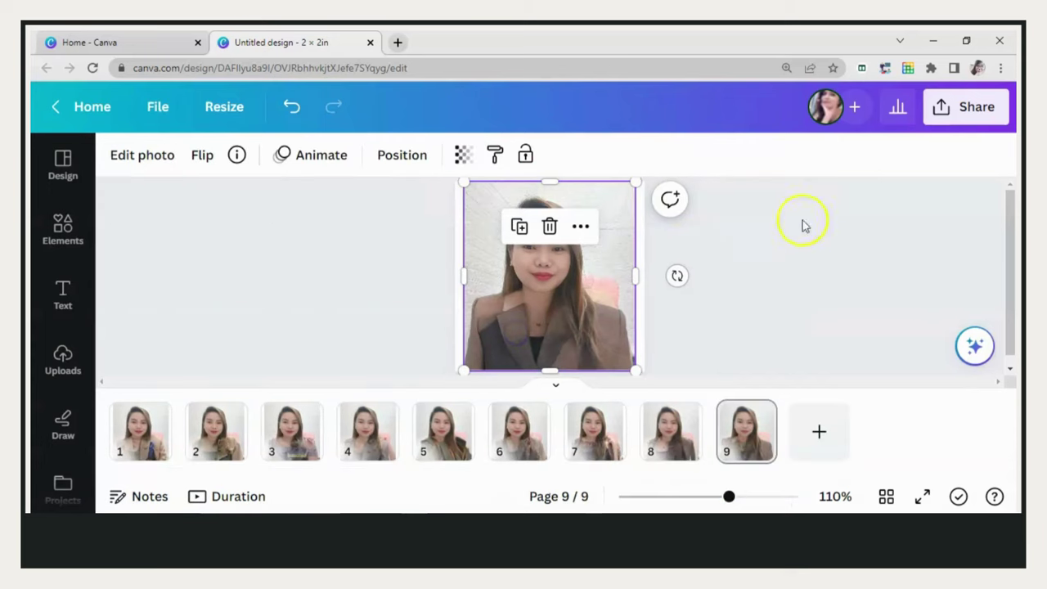
# - Download the design as PNG at size 1, 600 × 600 px
pyautogui.click(968, 119)
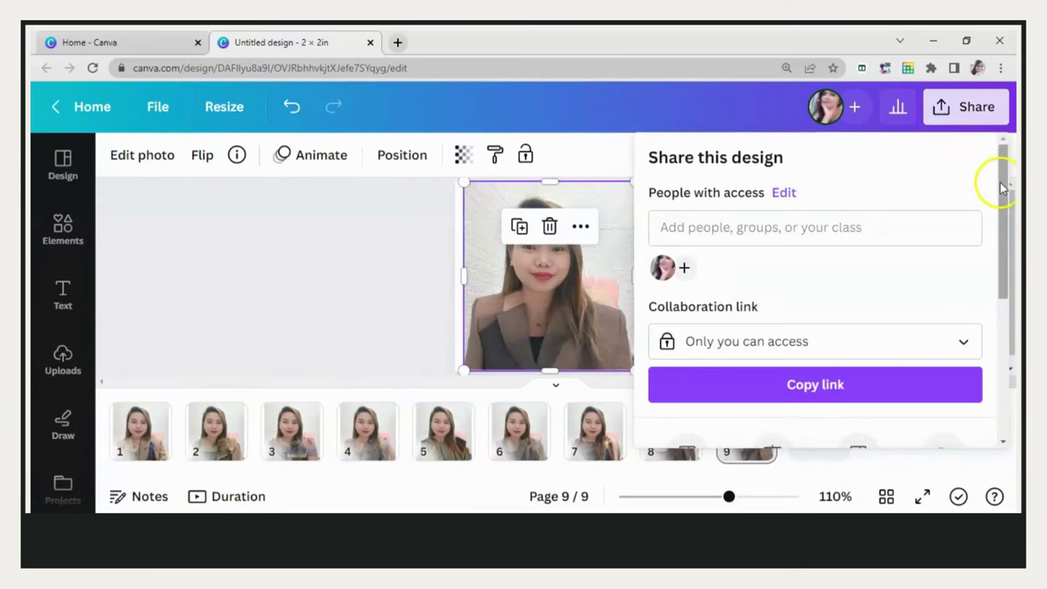
pyautogui.moveTo(1002, 188); pyautogui.dragTo(1000, 325)
pyautogui.click(917, 286)
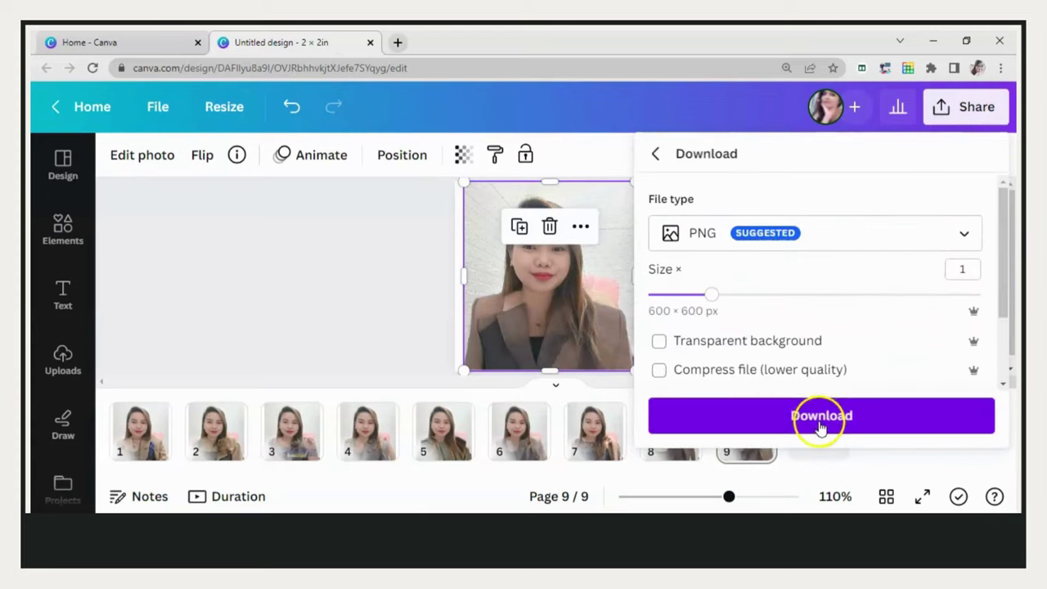
pyautogui.click(817, 421)
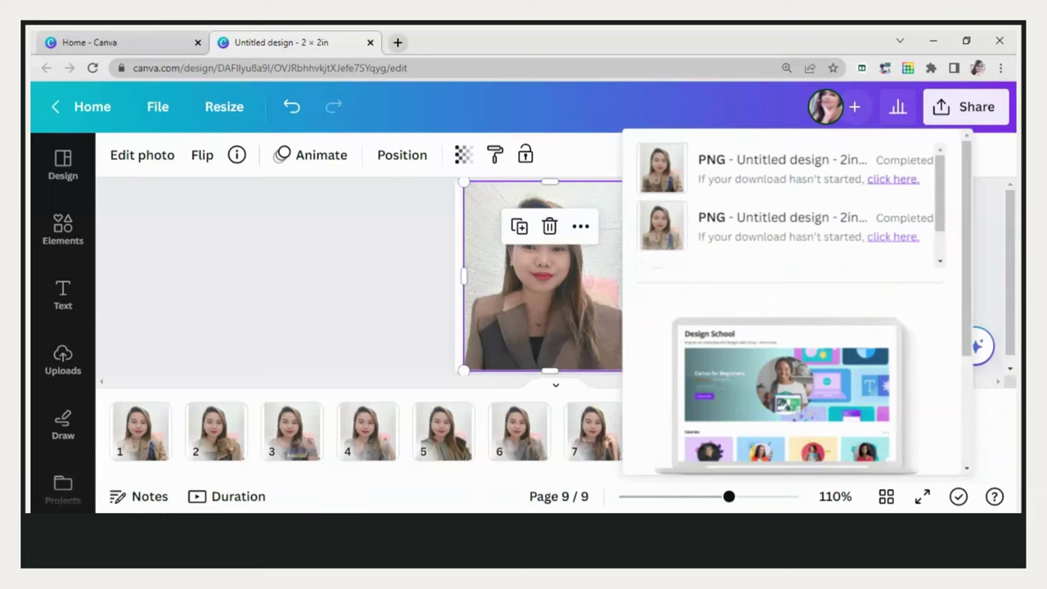
pyautogui.click(360, 364)
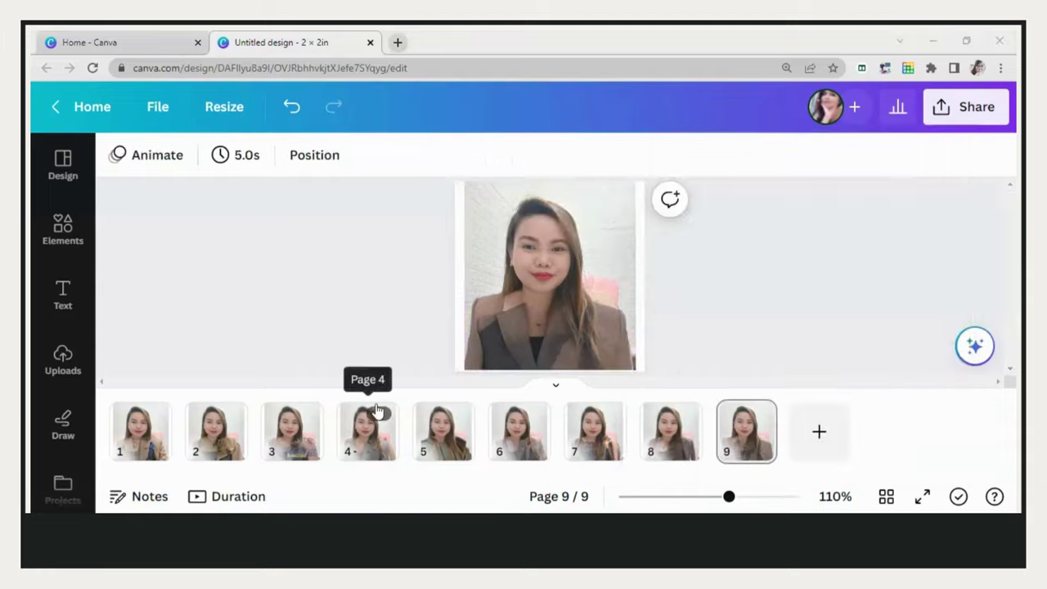
# - Add a blank page 10 and upload the image files 1 to 9 from the Downloads folder
pyautogui.click(804, 429)
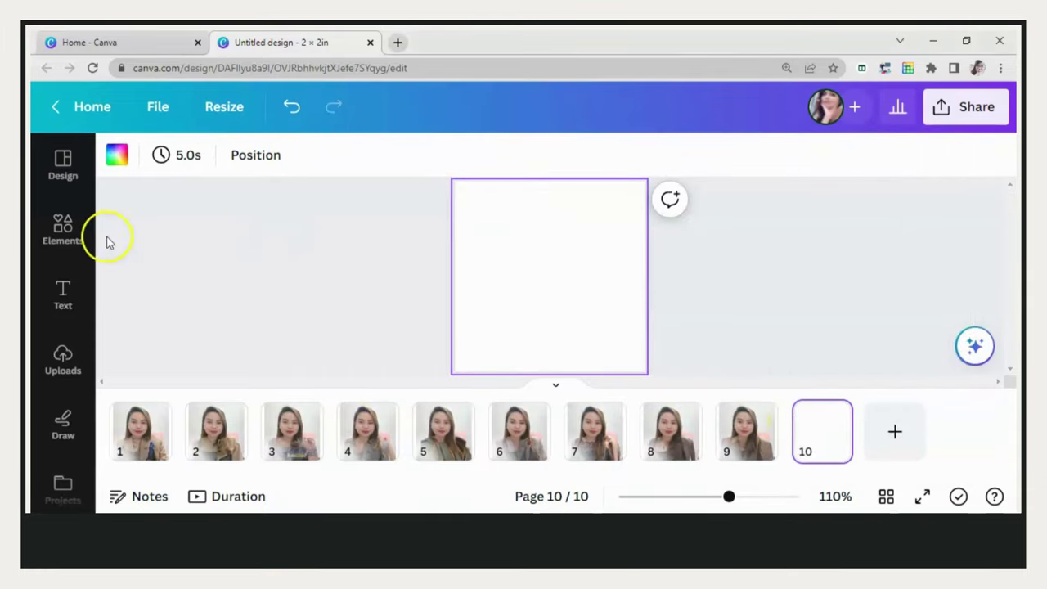
pyautogui.click(65, 363)
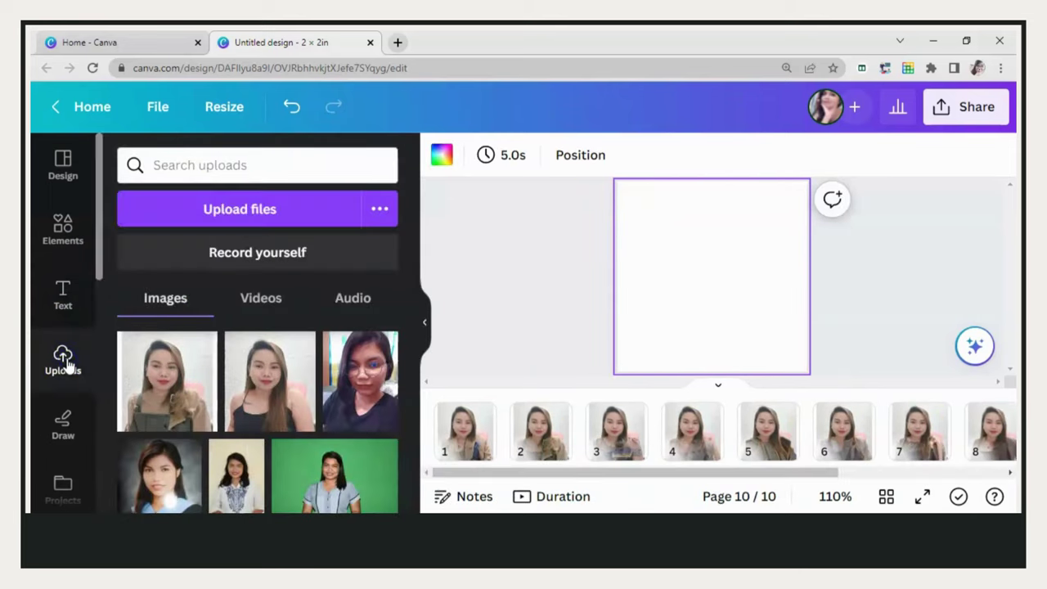
pyautogui.click(357, 223)
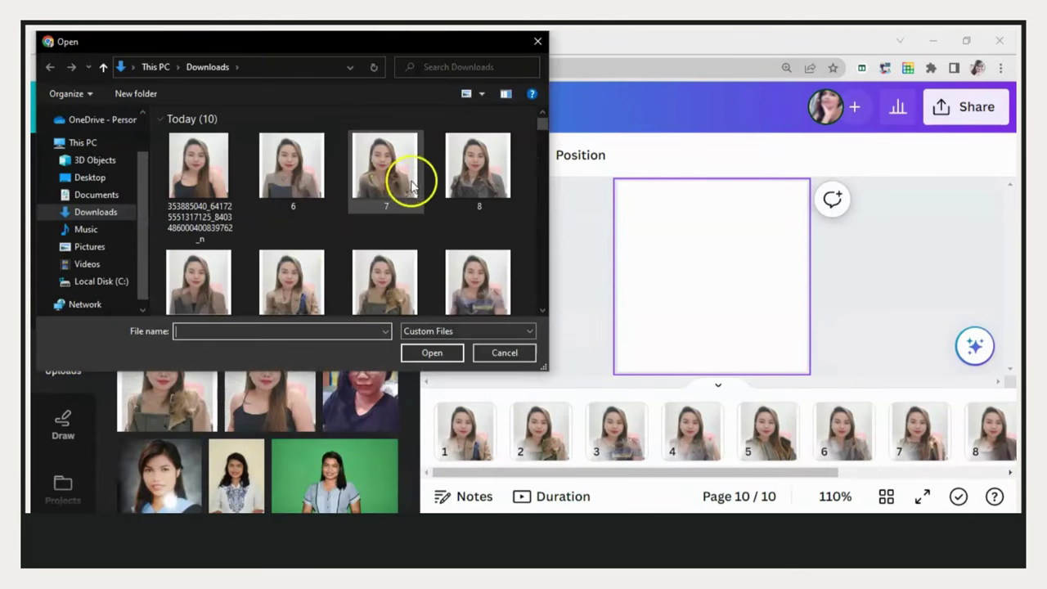
pyautogui.click(305, 190)
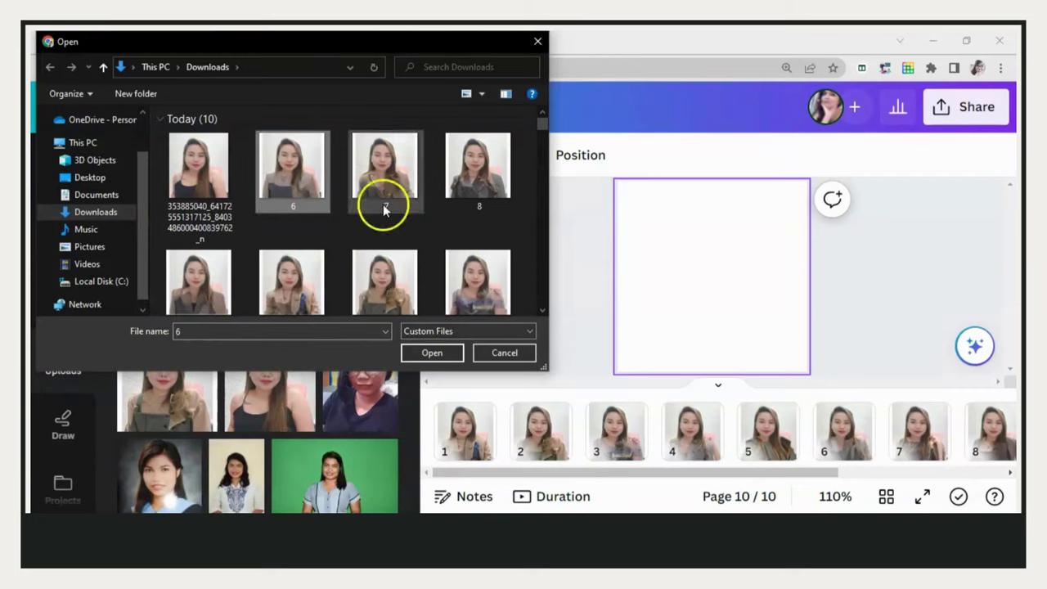
pyautogui.moveTo(543, 124); pyautogui.dragTo(544, 131)
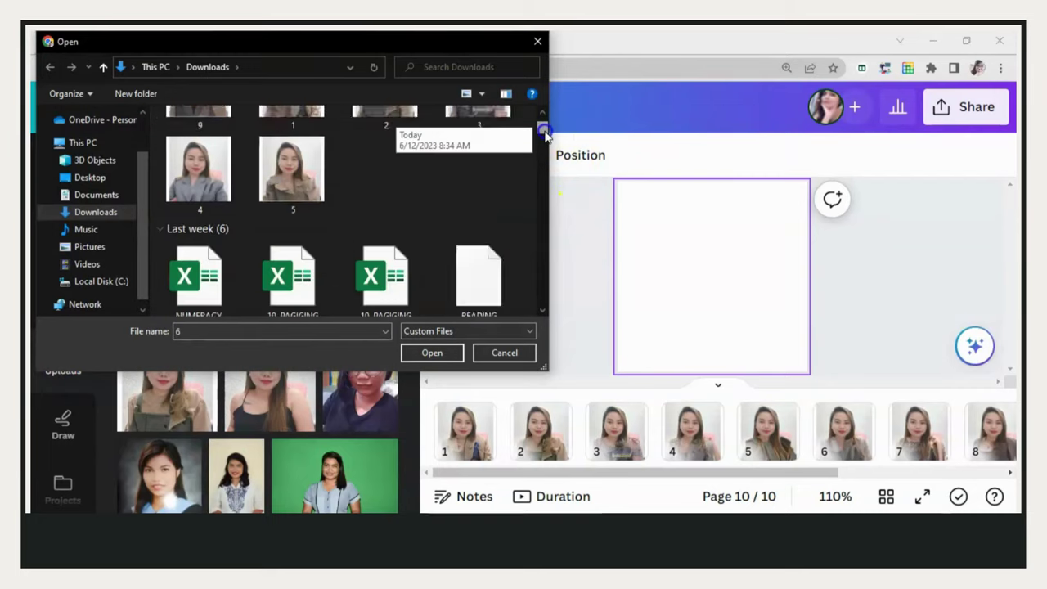
pyautogui.keyDown('shift'); pyautogui.click(293, 168); pyautogui.keyUp('shift')
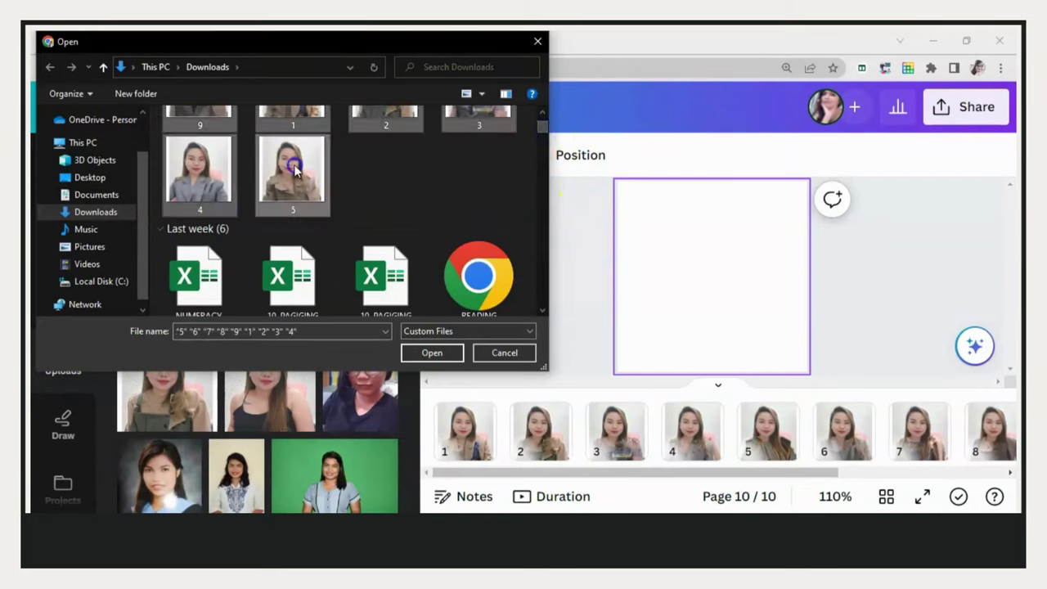
pyautogui.click(425, 353)
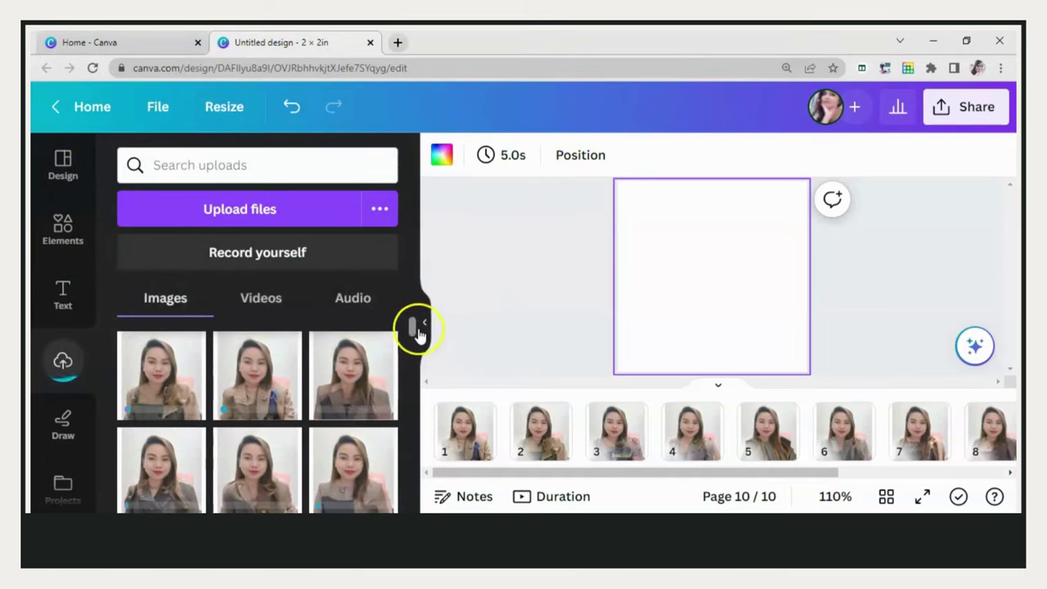
# - Place the uploaded photo with the tan jacket and dark pinafore on page 10 and enlarge it to fill the page
pyautogui.moveTo(417, 331); pyautogui.dragTo(412, 345)
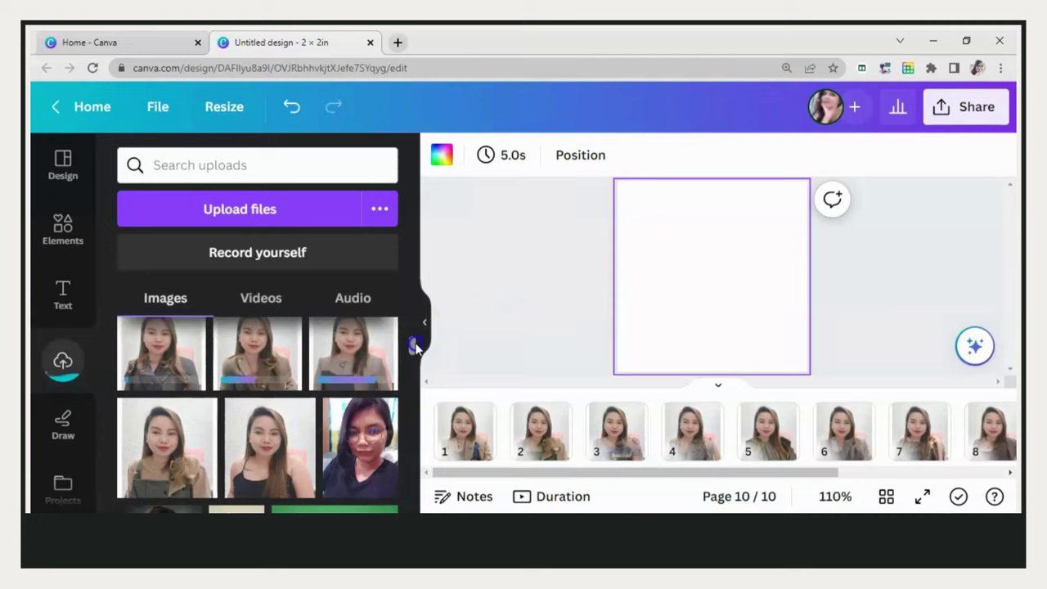
pyautogui.click(190, 442)
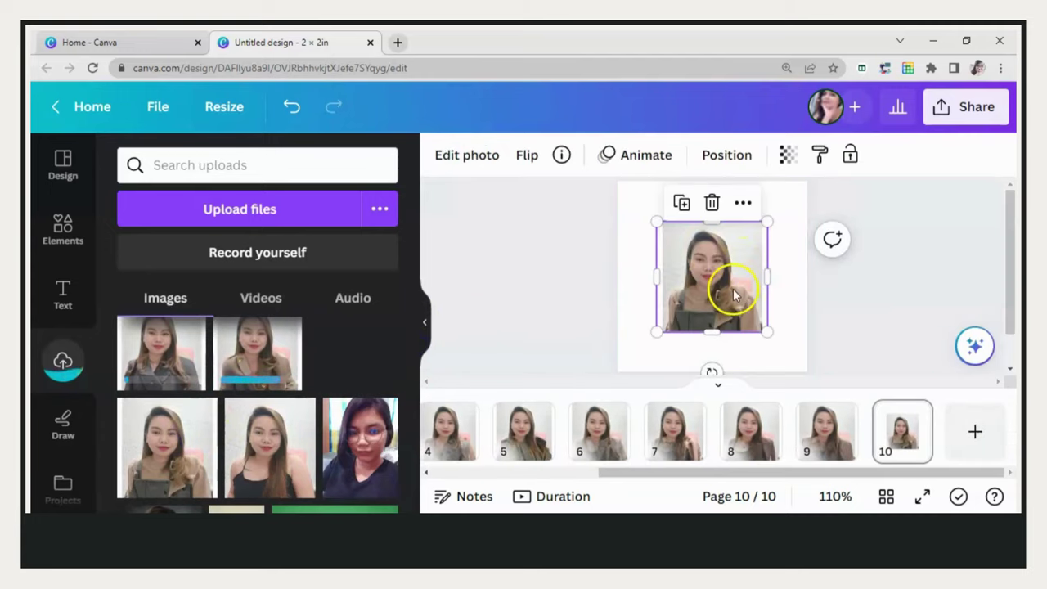
pyautogui.moveTo(720, 278); pyautogui.dragTo(693, 251)
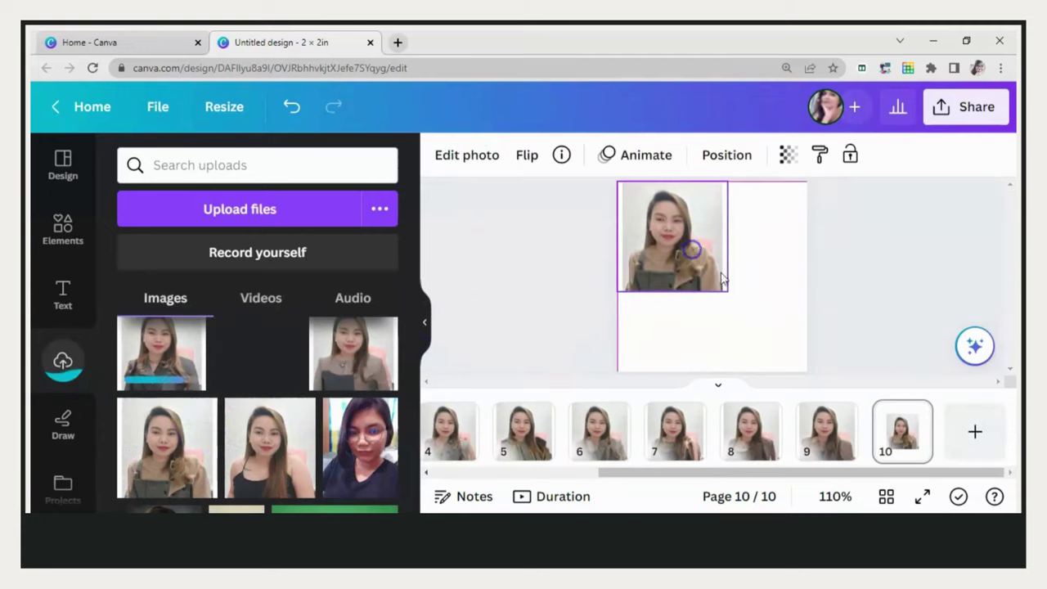
pyautogui.moveTo(727, 291); pyautogui.dragTo(810, 365)
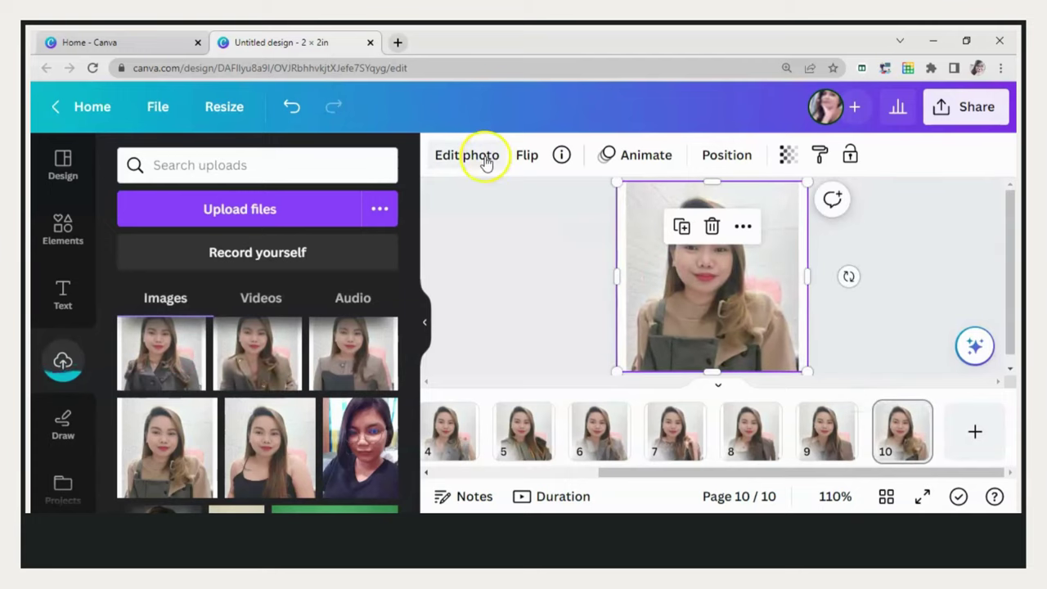
# - Remove the background of the page 10 photo with BG Remover
pyautogui.click(484, 157)
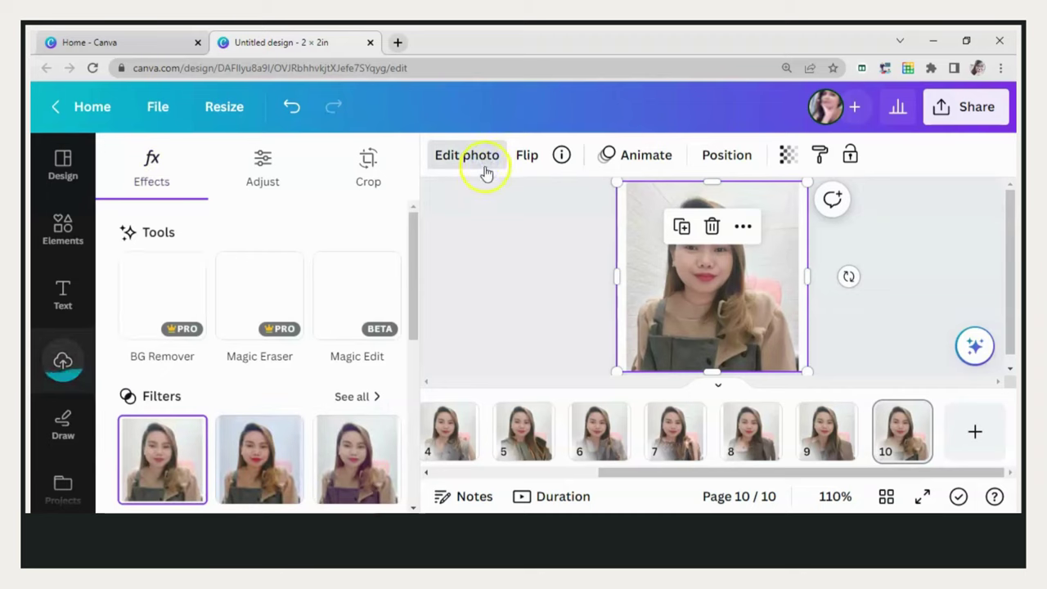
pyautogui.click(177, 284)
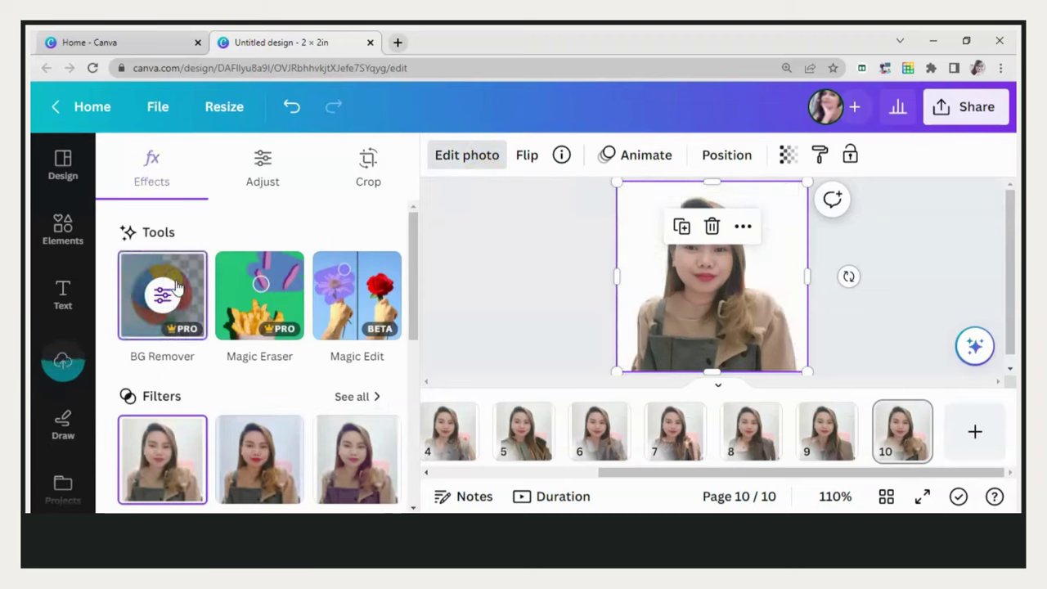
pyautogui.click(884, 283)
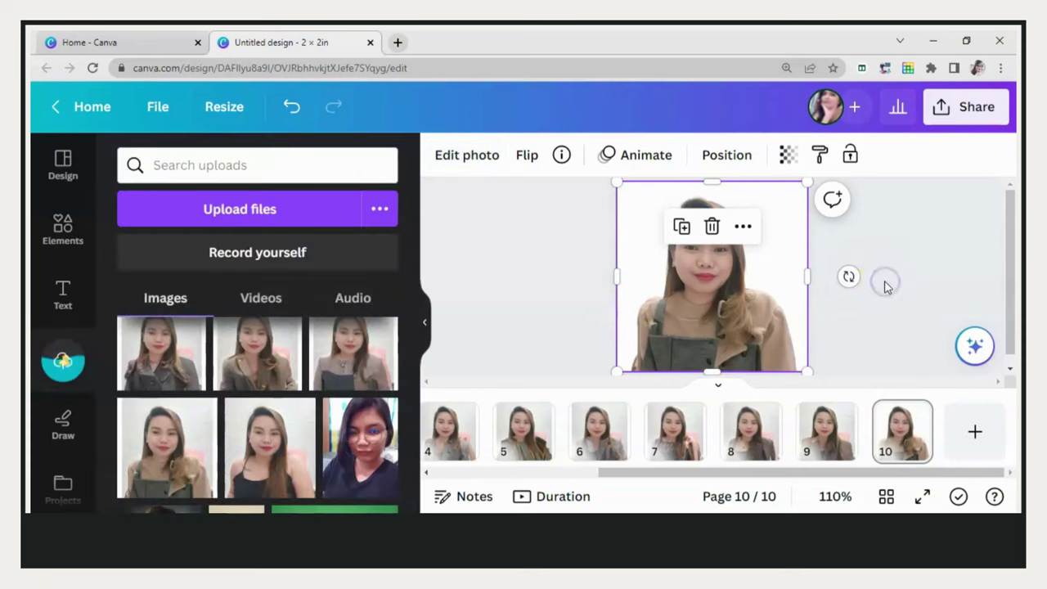